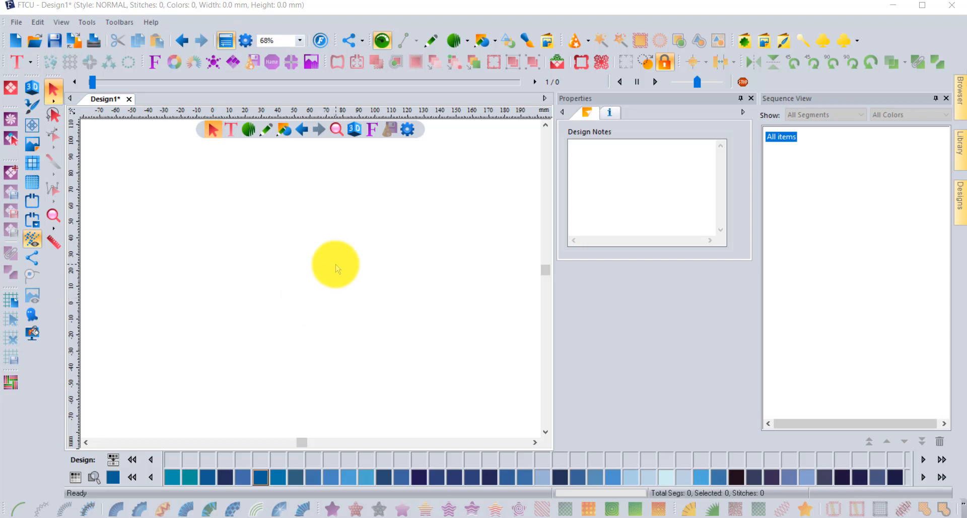
Step: Load the dragonfly image FBD002.jpg from the Images folder as a backdrop
left_click(31, 146)
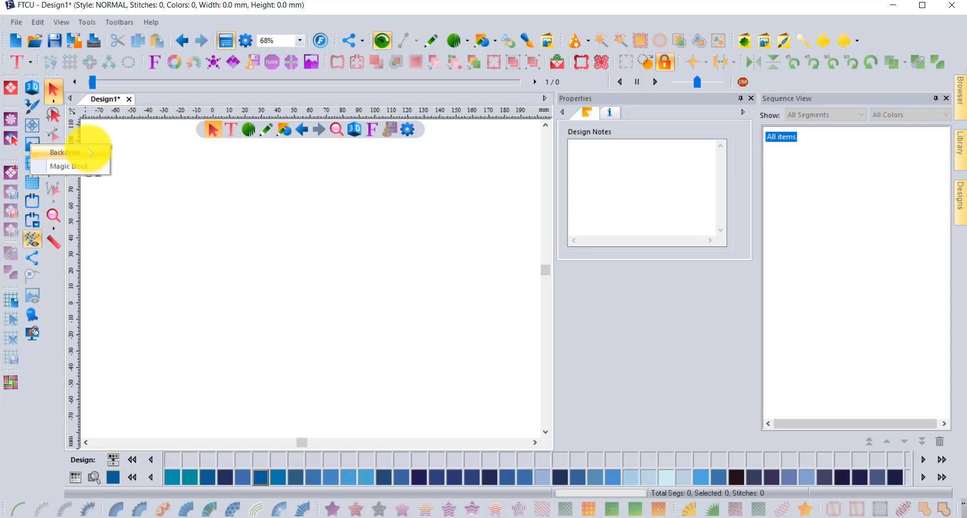
left_click(75, 155)
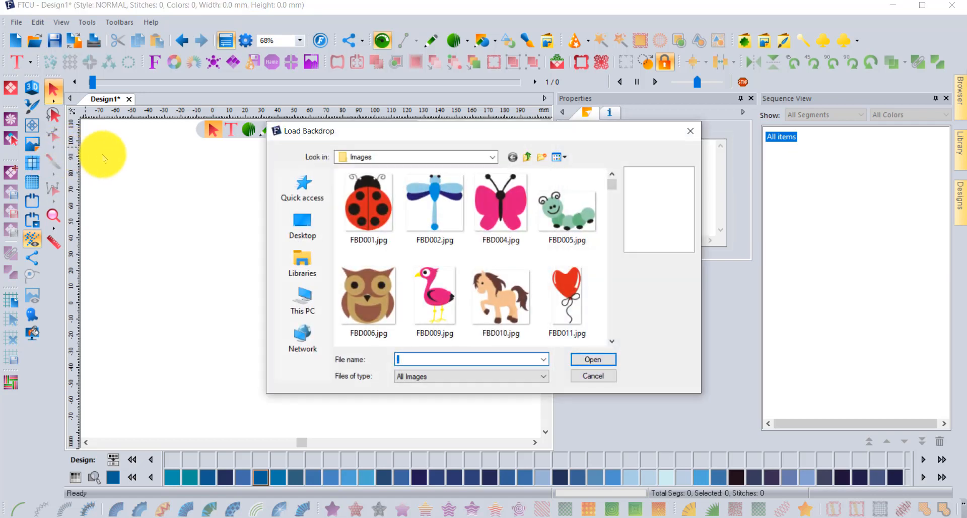
left_click_drag(481, 129, 473, 103)
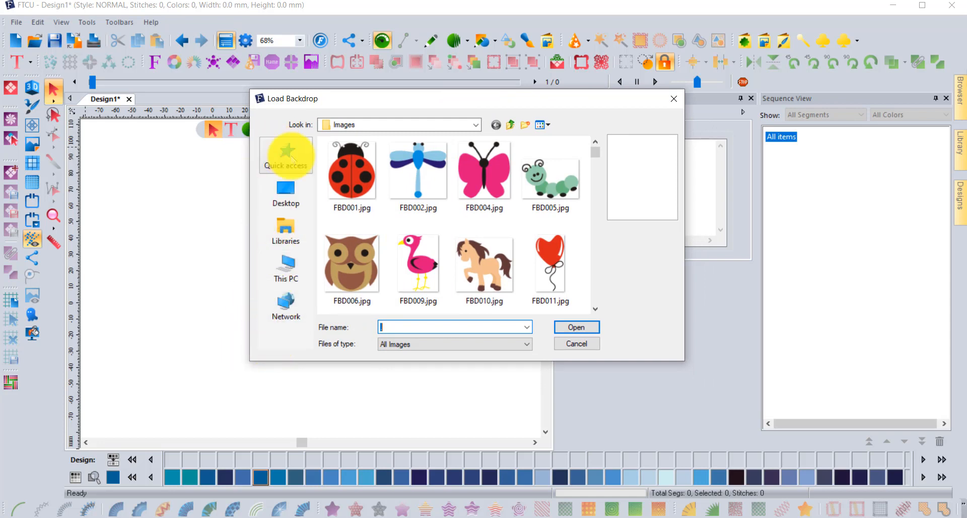
left_click(456, 128)
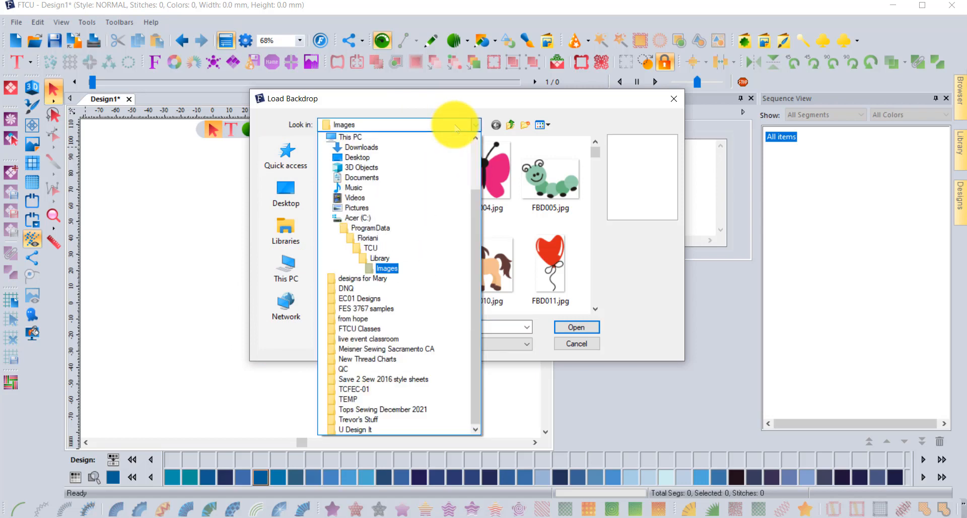
left_click(456, 129)
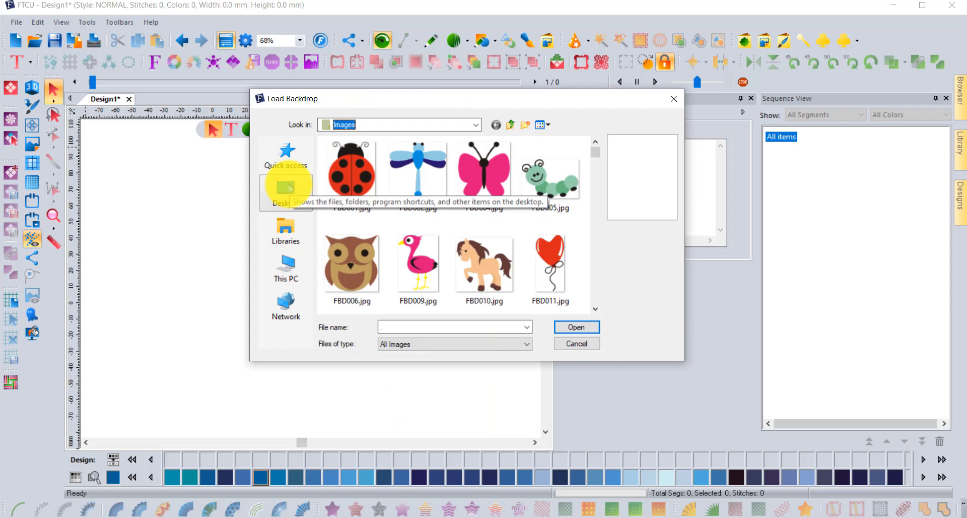
left_click(416, 174)
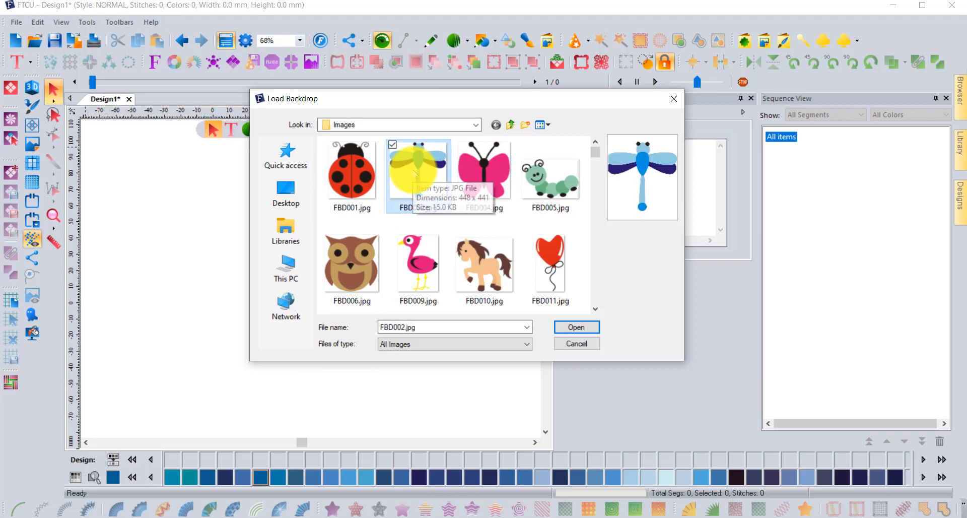
left_click(461, 346)
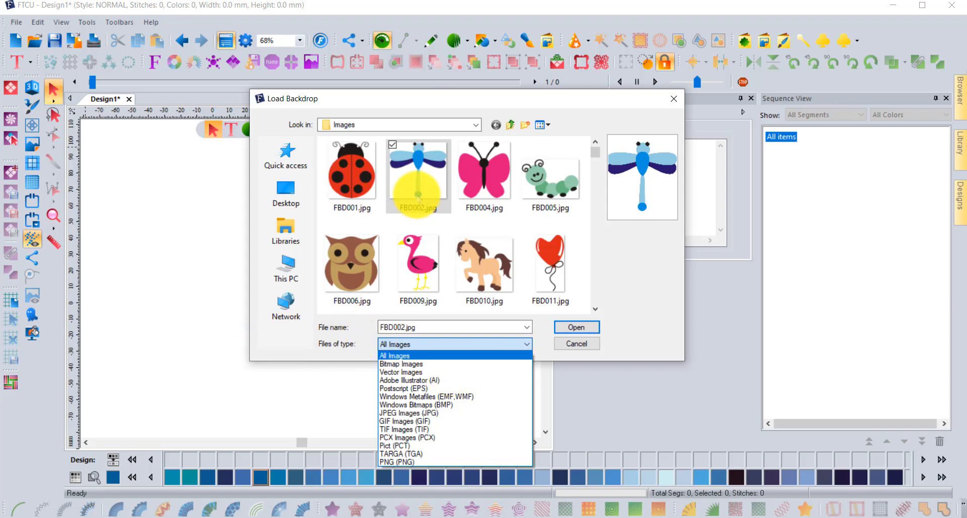
left_click(426, 162)
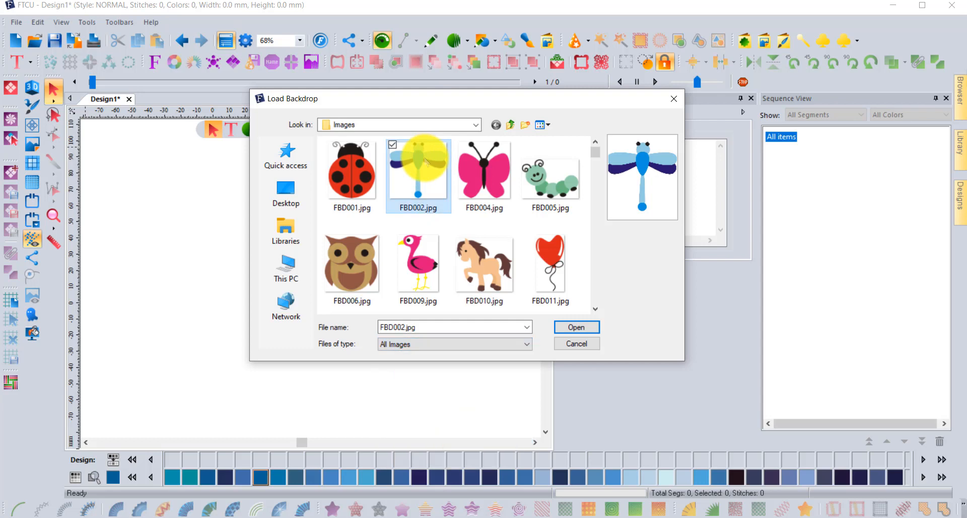
left_click(574, 327)
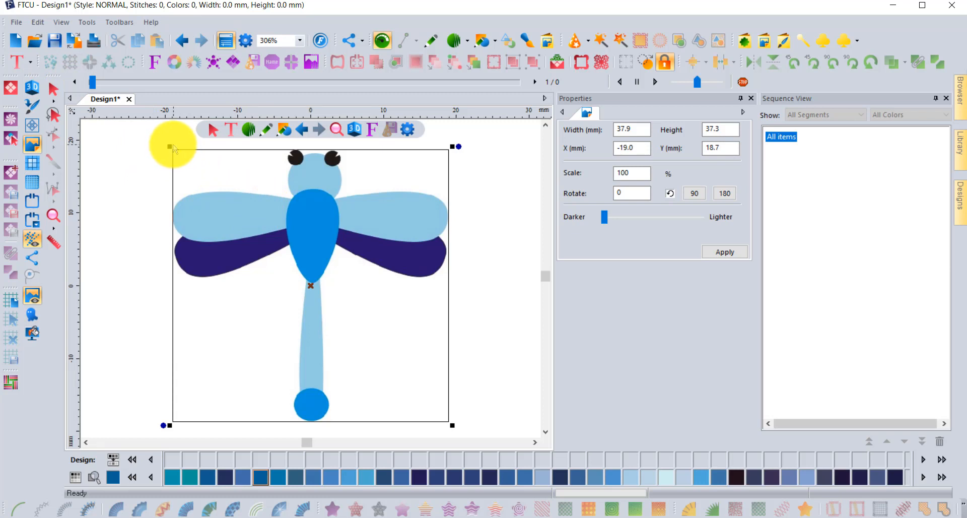
Step: Shrink the dragonfly backdrop to about 27.2 by 26.8 mm and lighten it slightly
left_click_drag(170, 146, 208, 184)
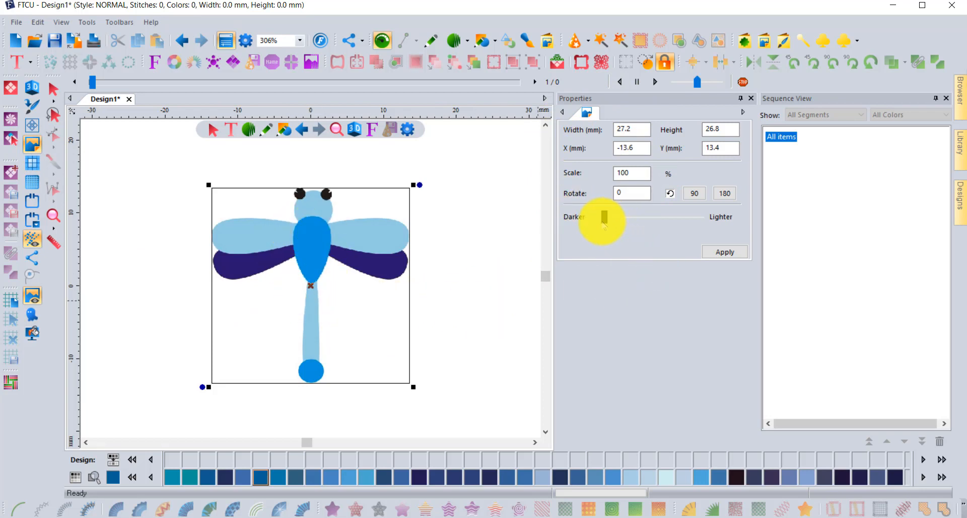
left_click_drag(605, 221, 648, 221)
left_click(731, 252)
left_click(733, 253)
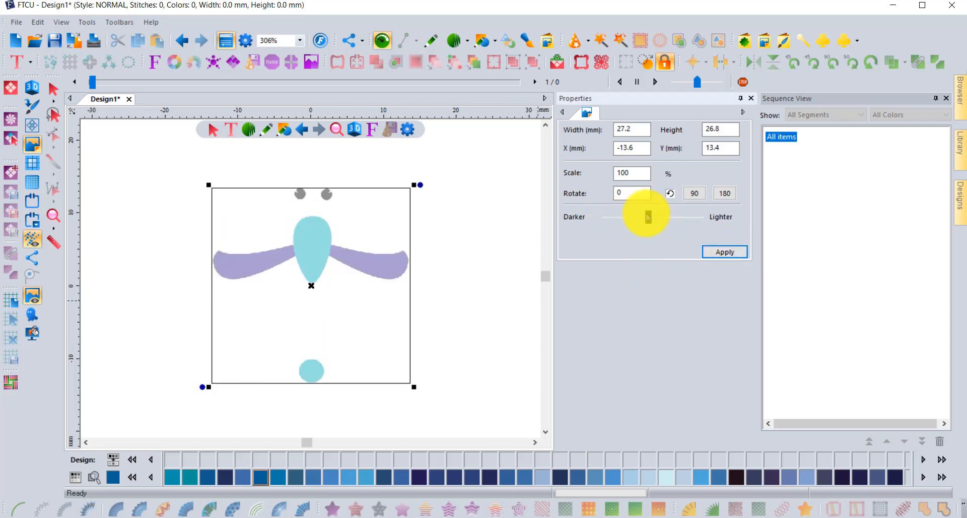
left_click_drag(648, 216, 624, 217)
left_click(737, 252)
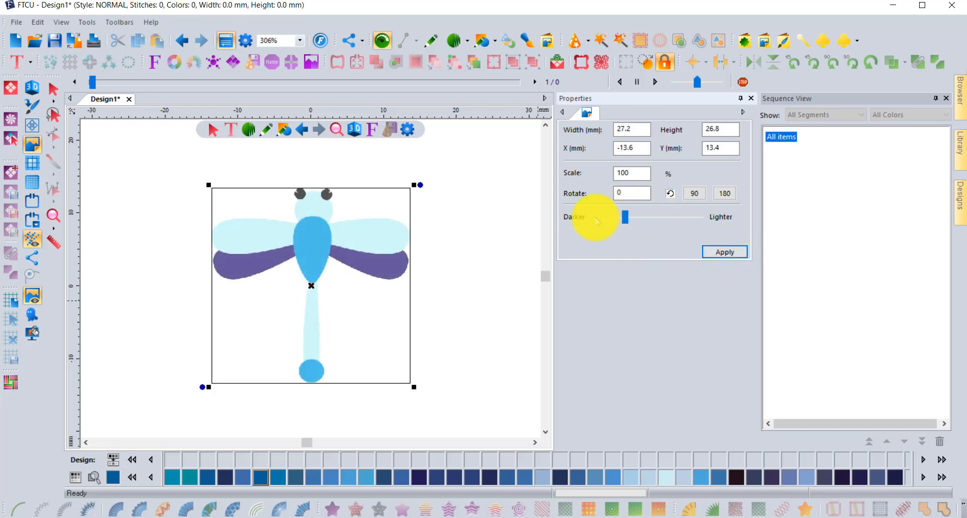
left_click(620, 215)
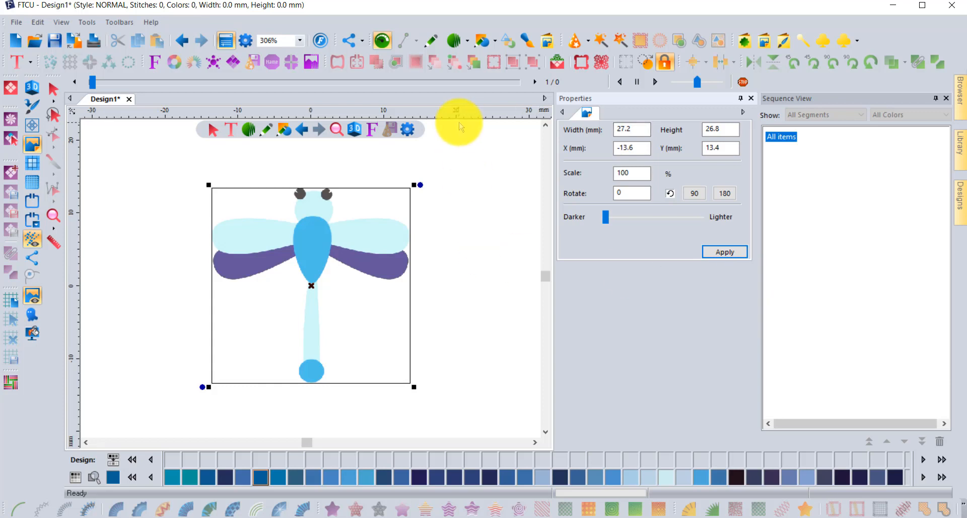
Step: Switch the measurement units to inches and set the dragonfly backdrop's height to 2 in
right_click(493, 114)
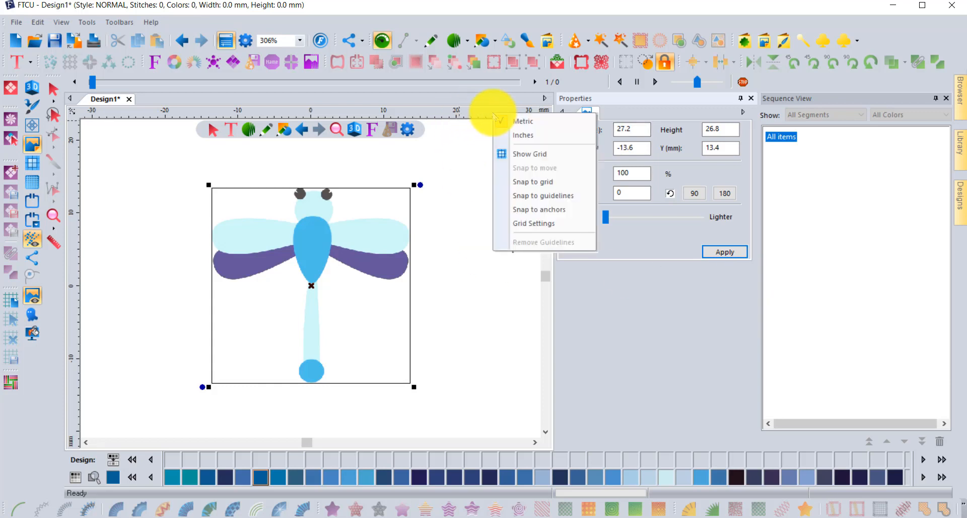
left_click(523, 135)
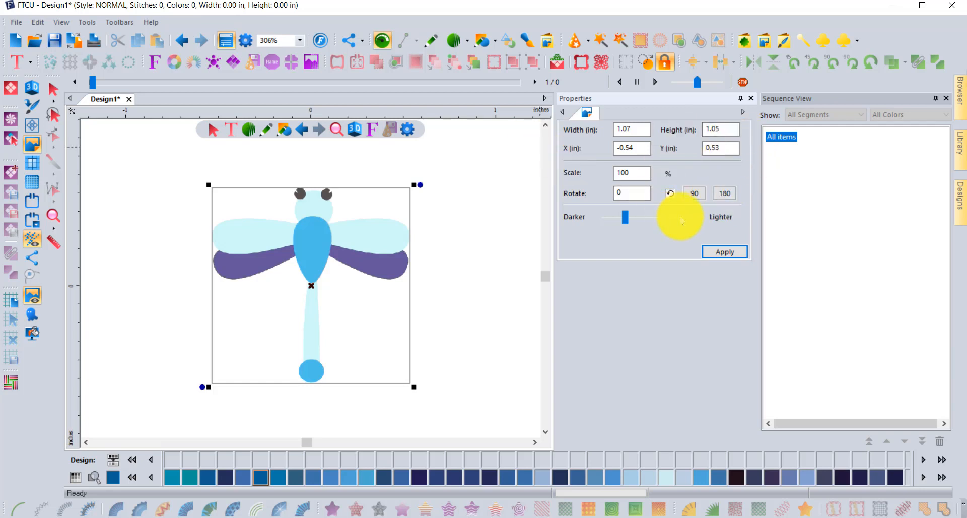
double_click(719, 130)
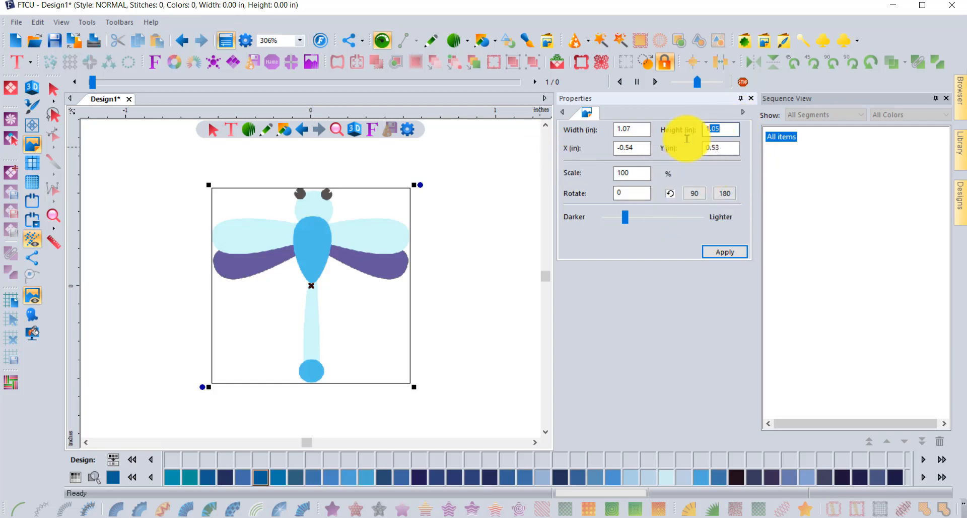
type("2")
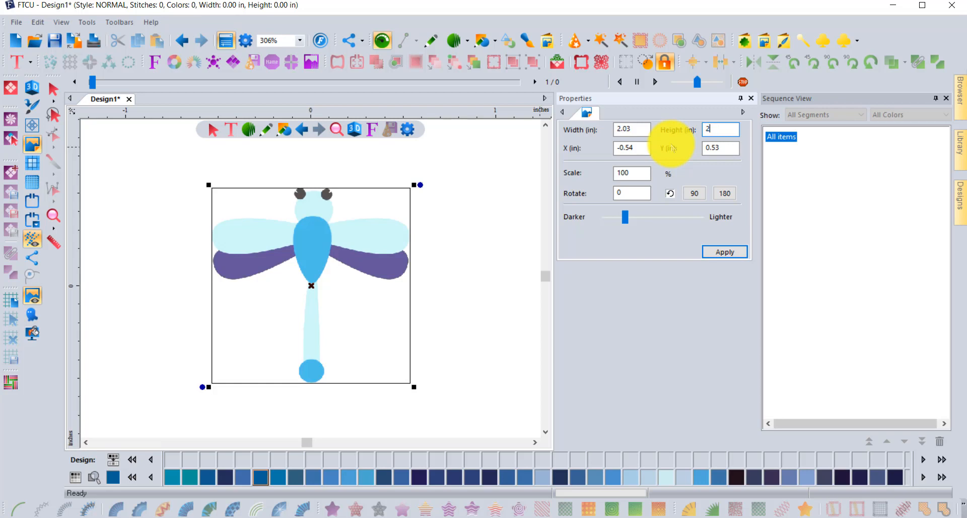
left_click(725, 252)
scroll(311, 330, "down", 1)
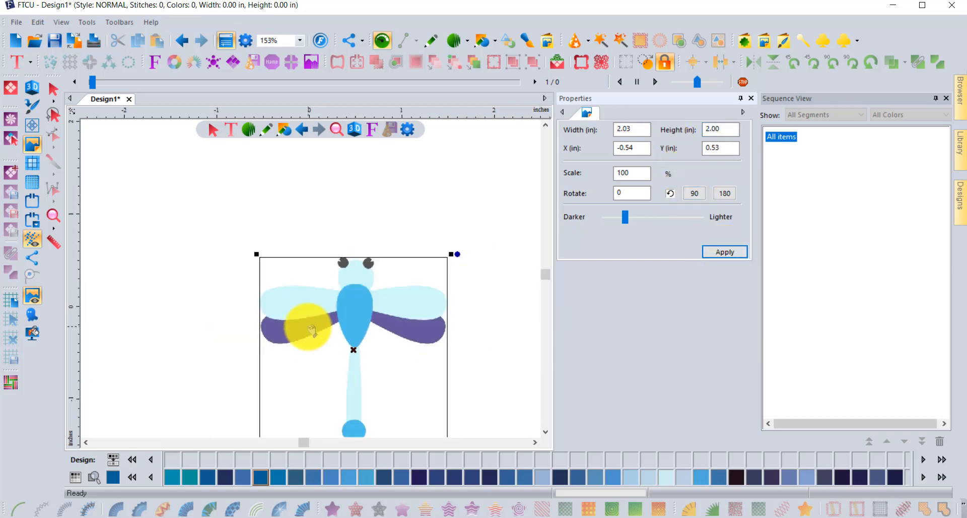
left_click(545, 432)
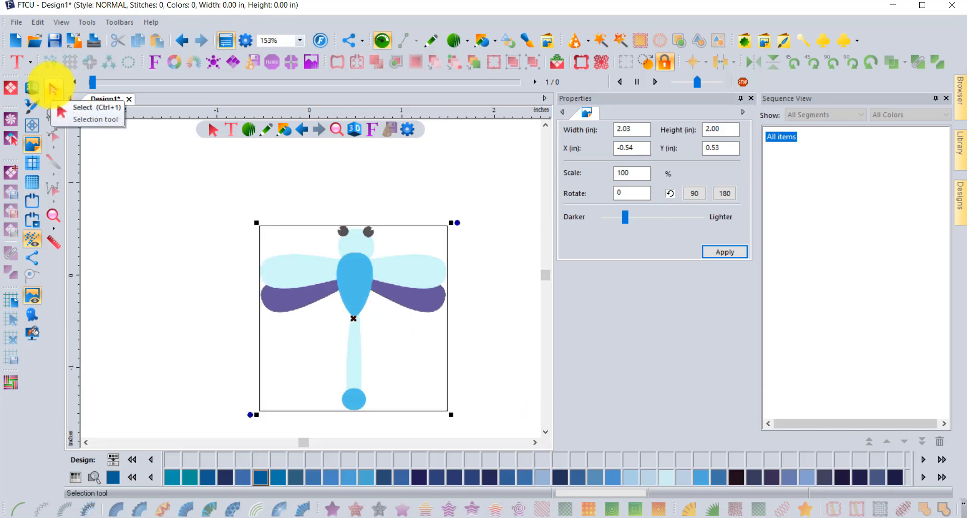
left_click(53, 89)
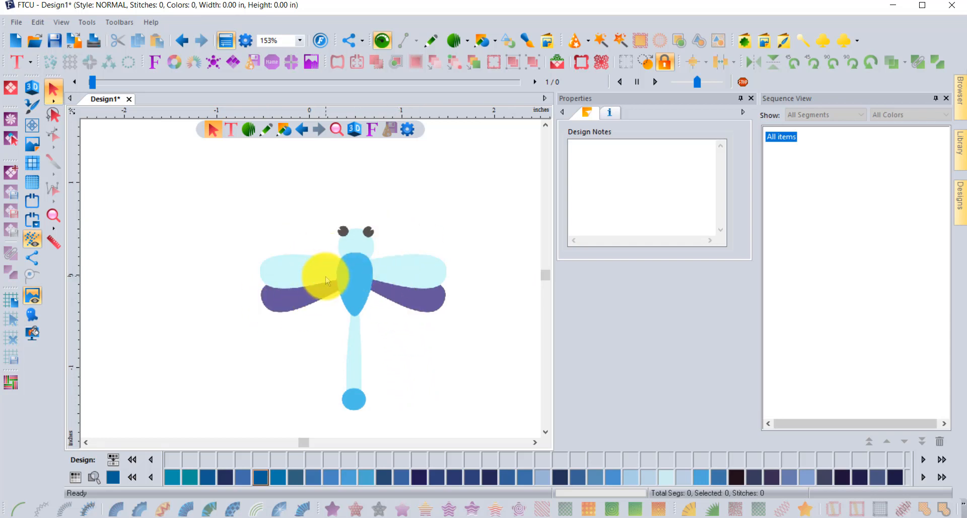
Step: Enlarge the dragonfly backdrop proportionally to about 2.63 by 2.59 in, and finish editing it
scroll(328, 274, "up", 2)
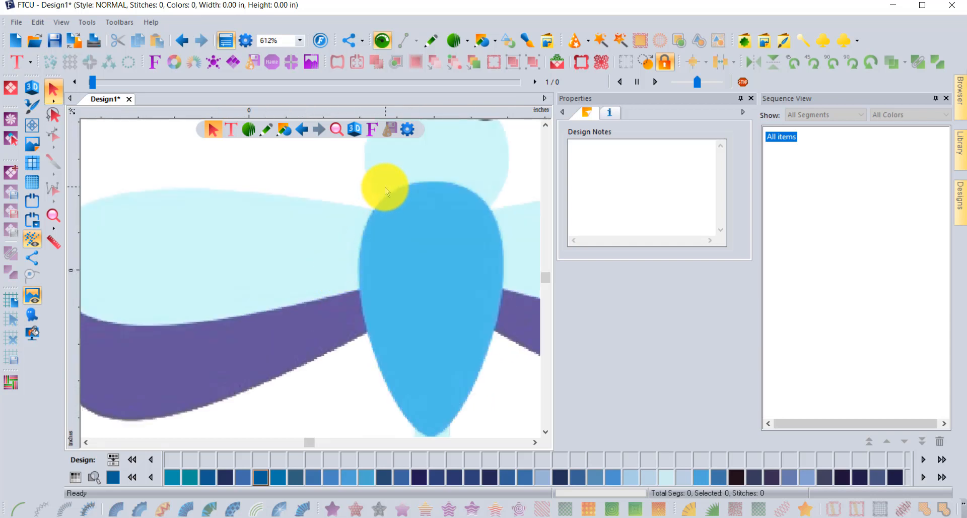
scroll(385, 191, "up", 1)
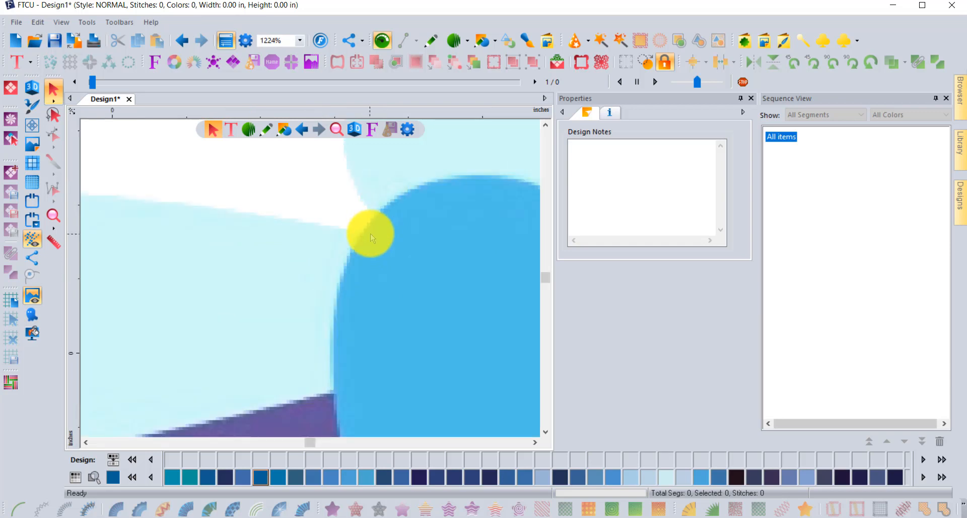
scroll(369, 231, "up", 1)
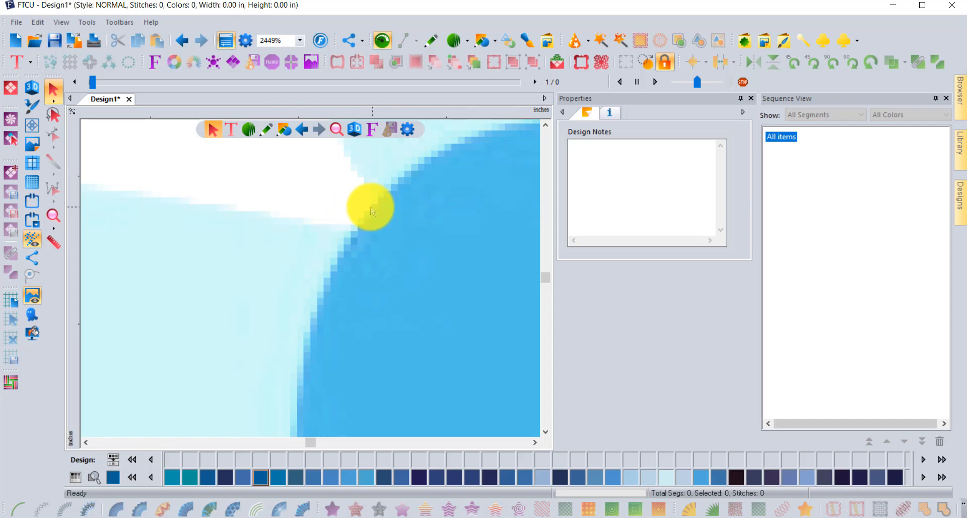
scroll(371, 240, "up", 1)
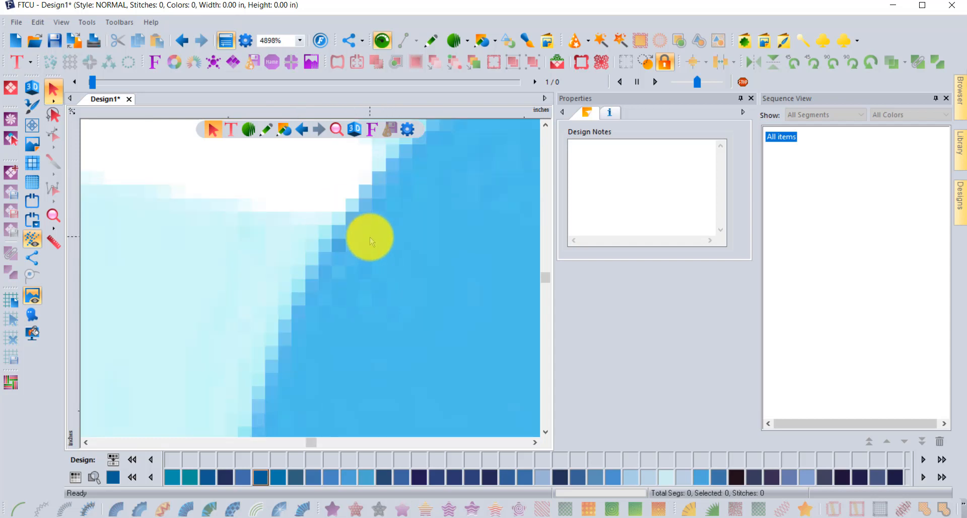
scroll(370, 240, "down", 5)
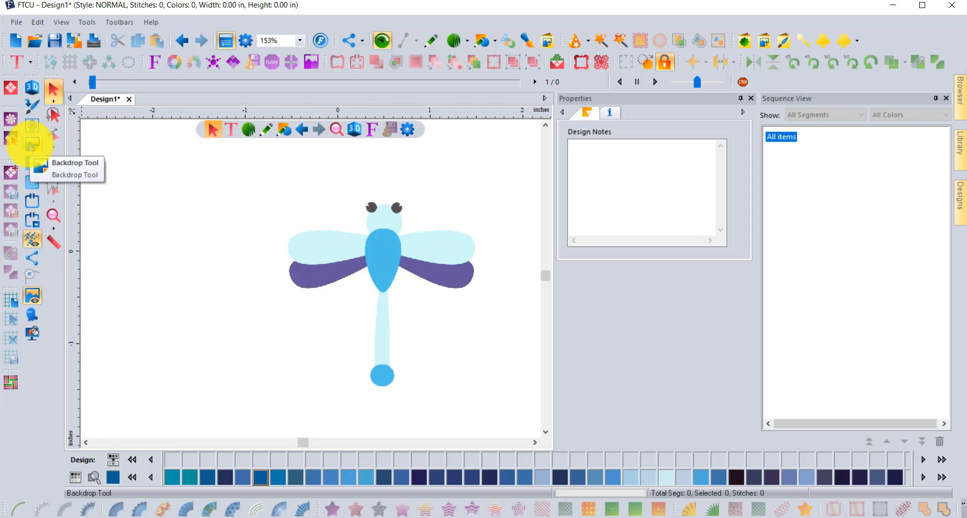
left_click(31, 145)
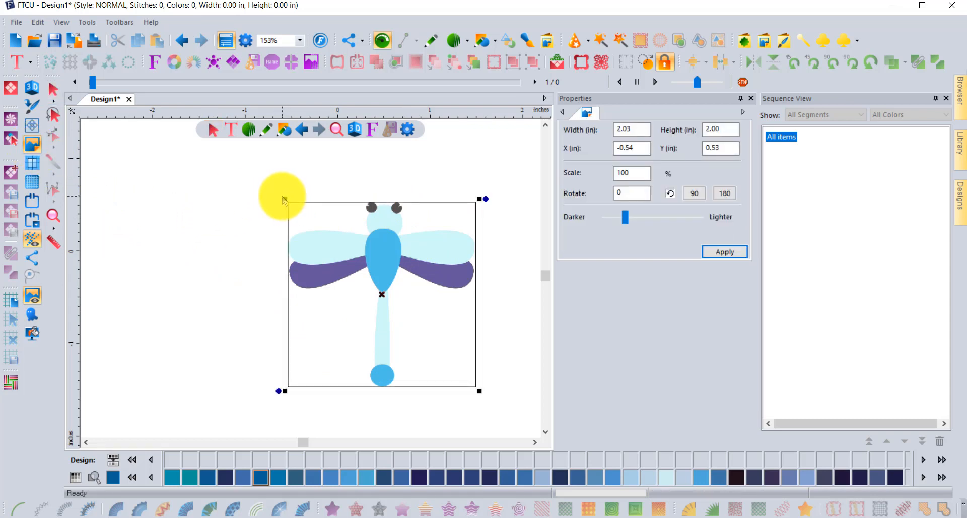
left_click_drag(285, 199, 257, 172)
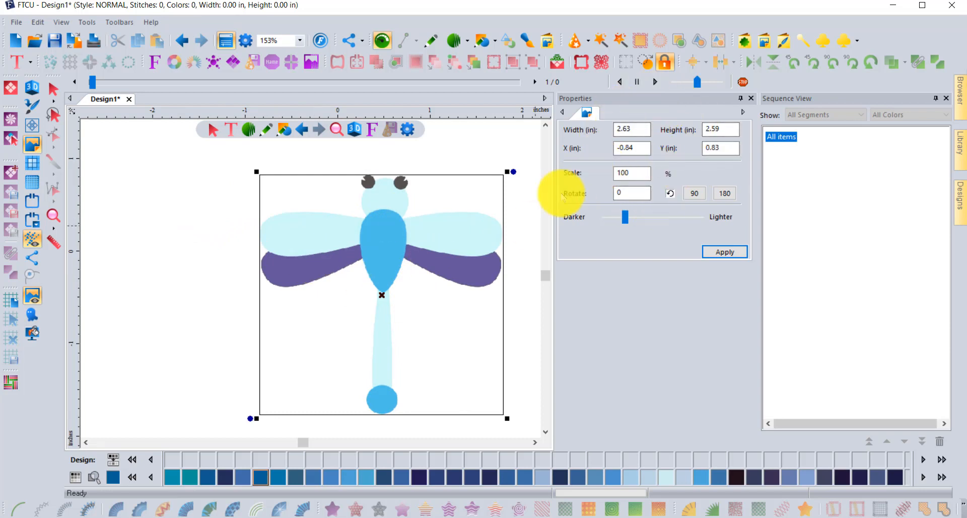
left_click(53, 90)
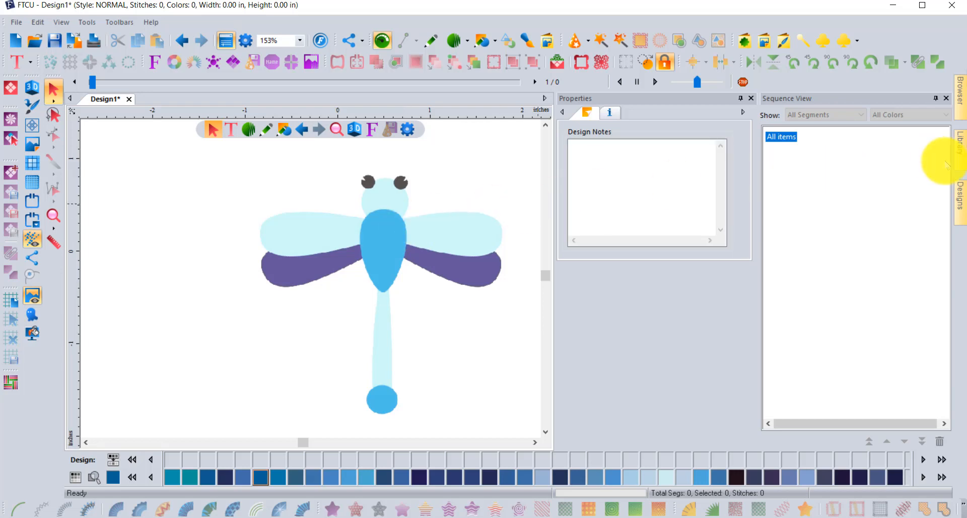
Step: Replace the dragonfly backdrop with black truck.jpg from the Designs collection
mouse_move(959, 201)
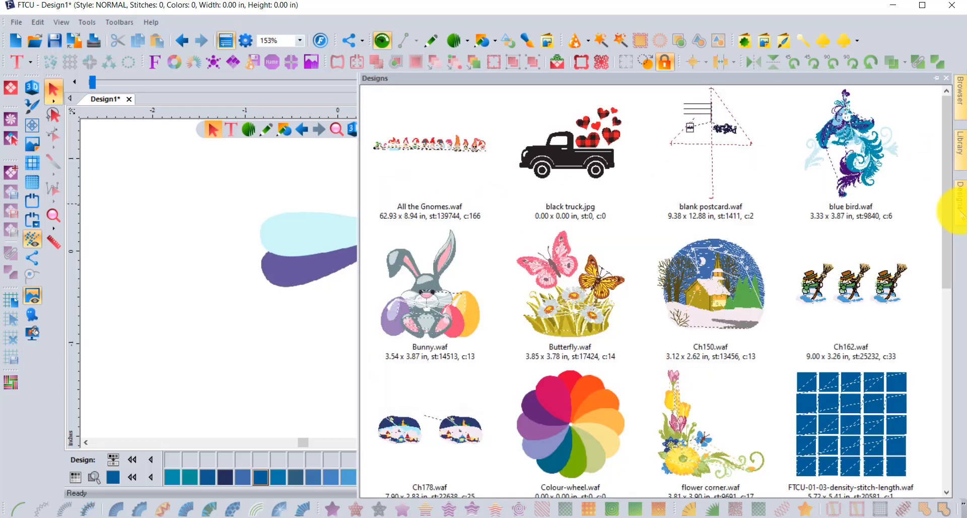
mouse_move(955, 86)
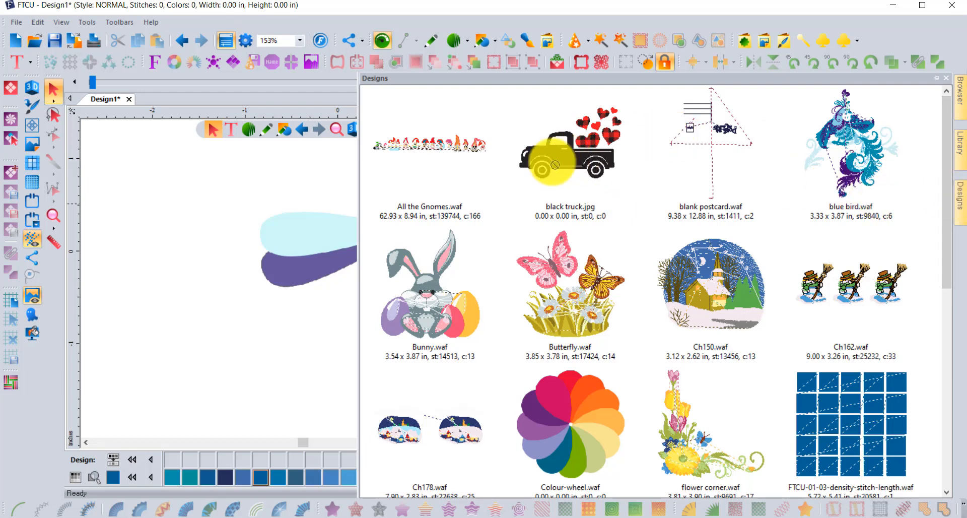
left_click_drag(555, 165, 296, 228)
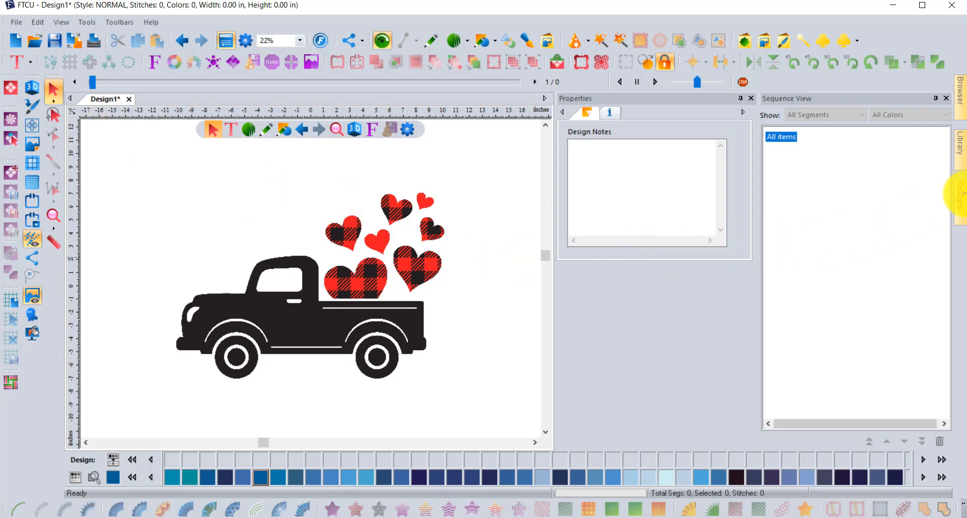
Step: Replace the black truck backdrop with red truck.jpg from the Designs collection and make it editable
left_click(959, 194)
scroll(804, 239, "down", 3)
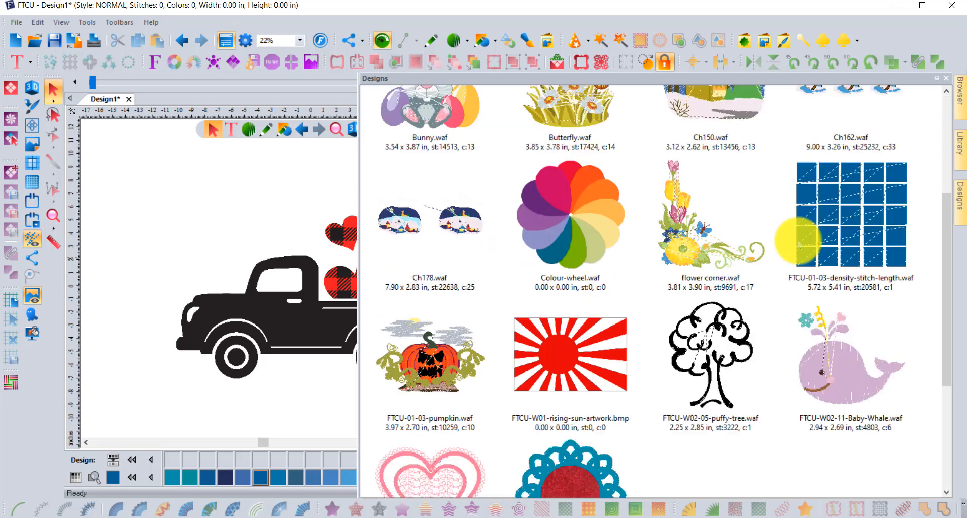
scroll(800, 245, "down", 3)
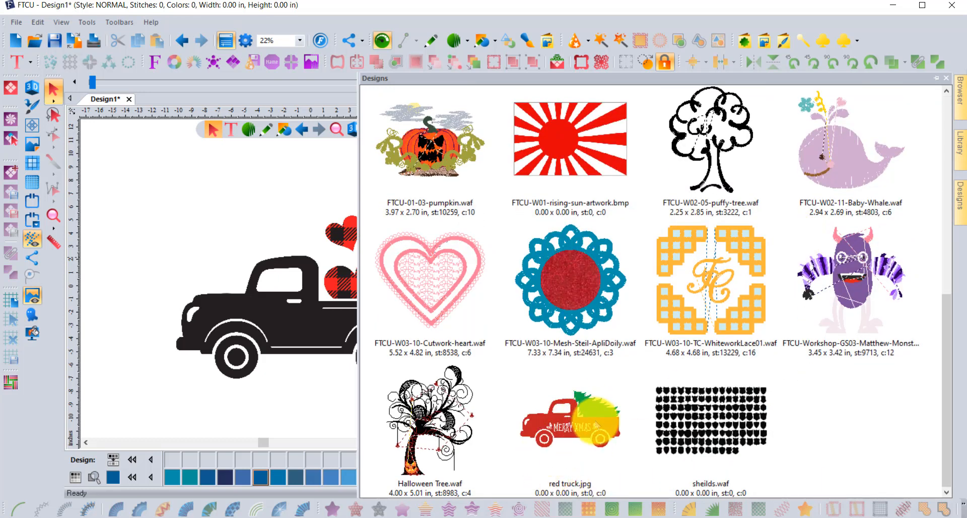
left_click_drag(594, 426, 290, 334)
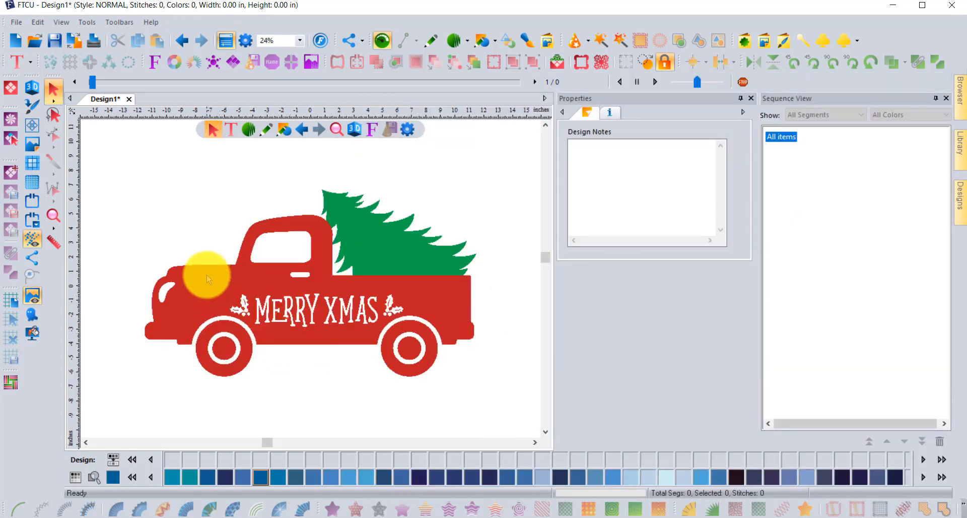
left_click(31, 144)
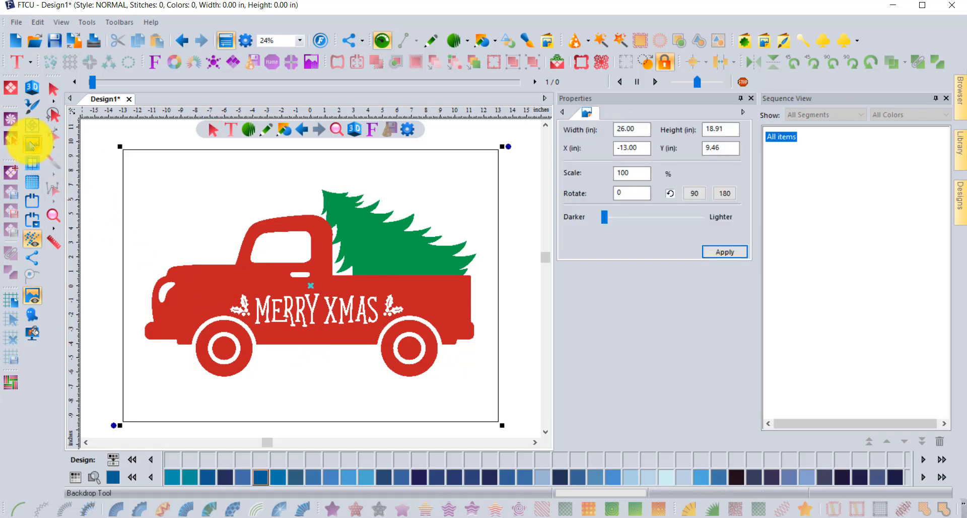
Step: Replace the red truck backdrop with the dragonfly image FBD002.jpg from the Images folder
right_click(209, 282)
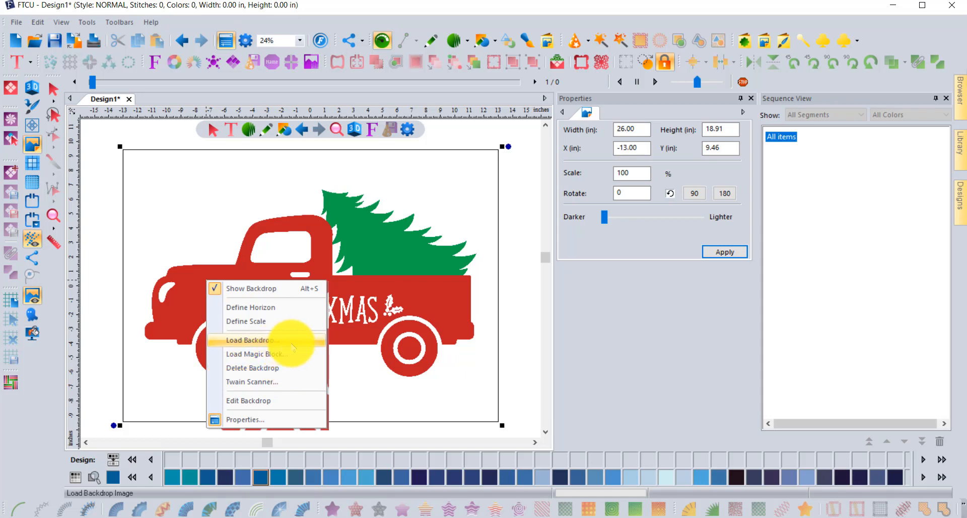
left_click(293, 347)
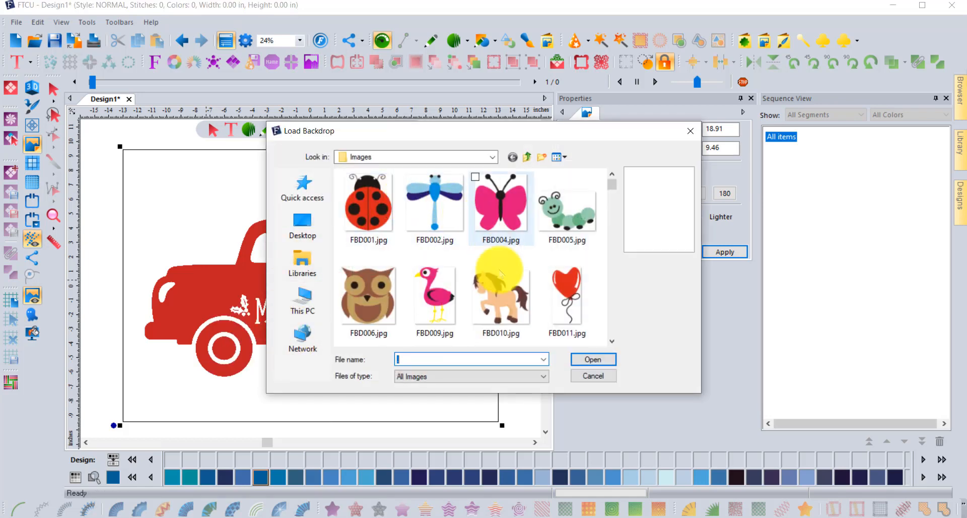
left_click(445, 196)
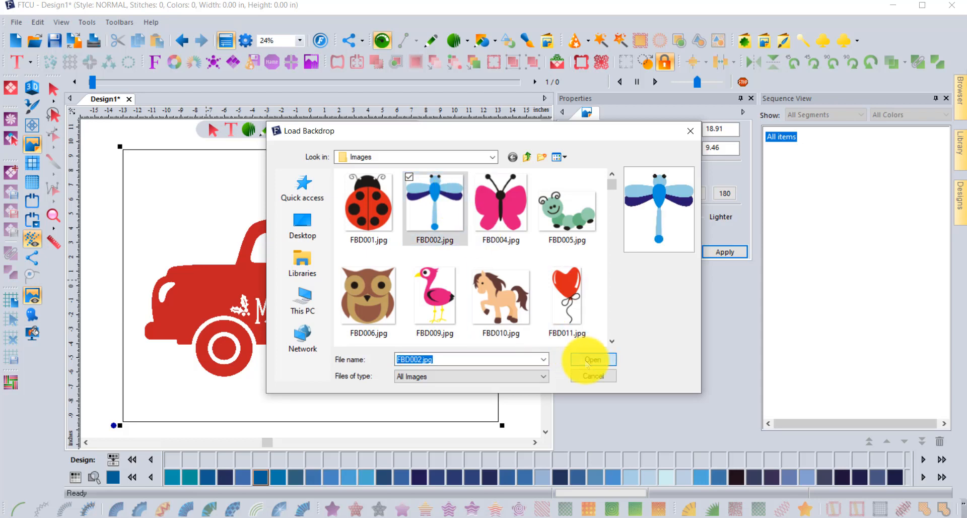
left_click(590, 359)
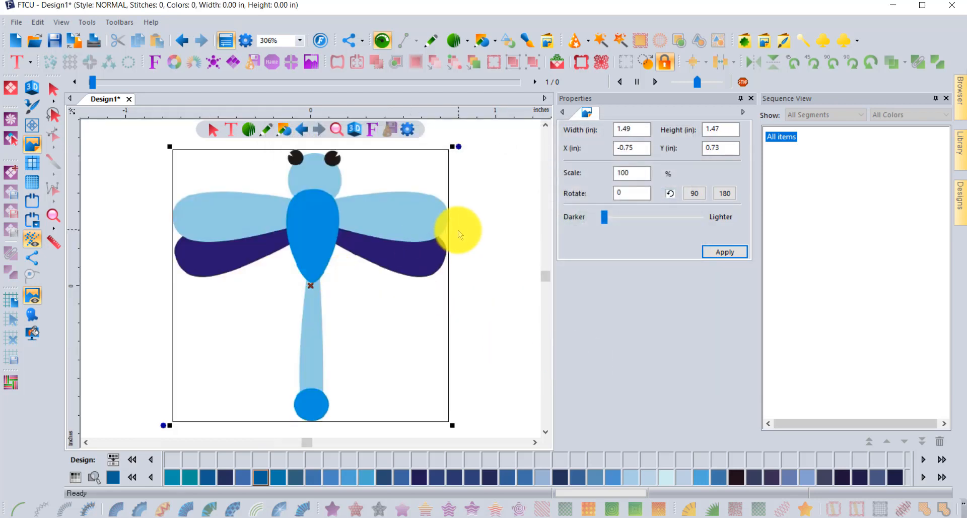
scroll(459, 233, "down", 1)
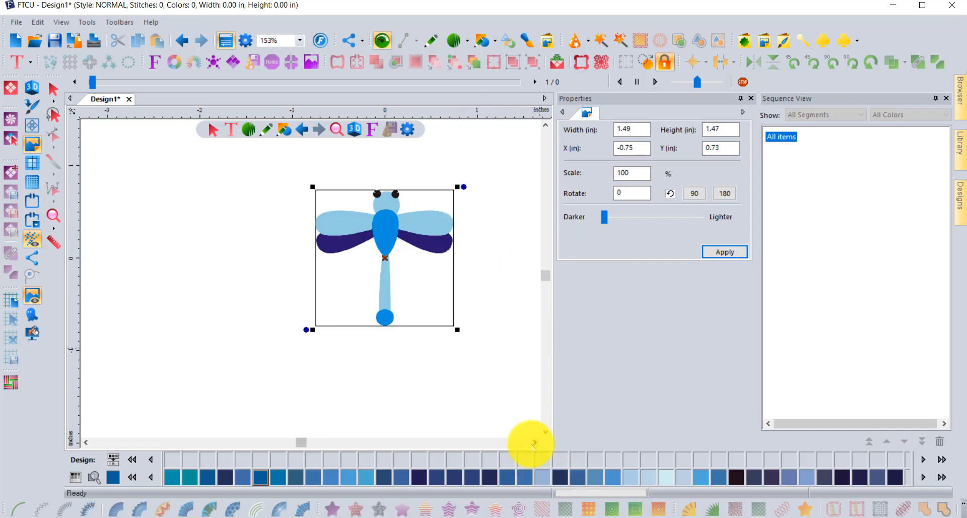
left_click(534, 442)
left_click(535, 442)
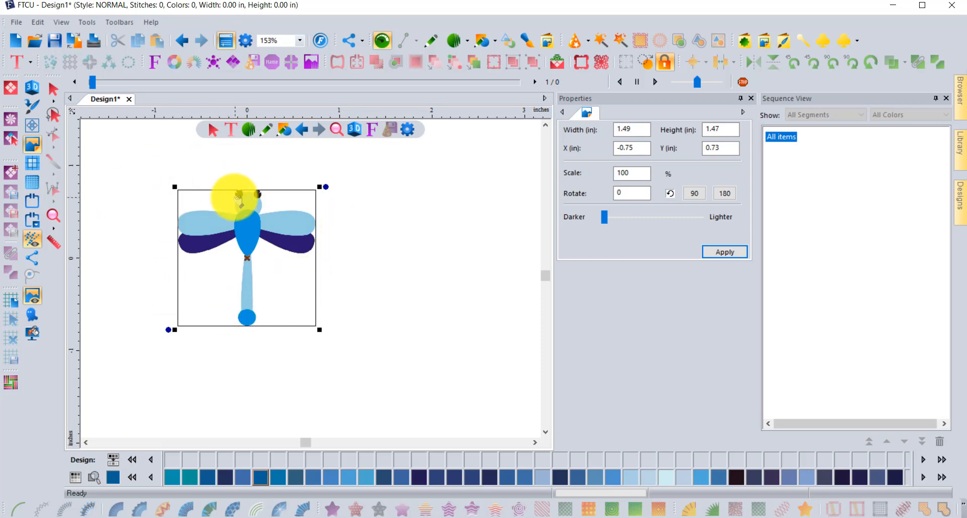
Step: Start a new design and place red truck.jpg from the Designs collection in it as the backdrop
left_click(15, 40)
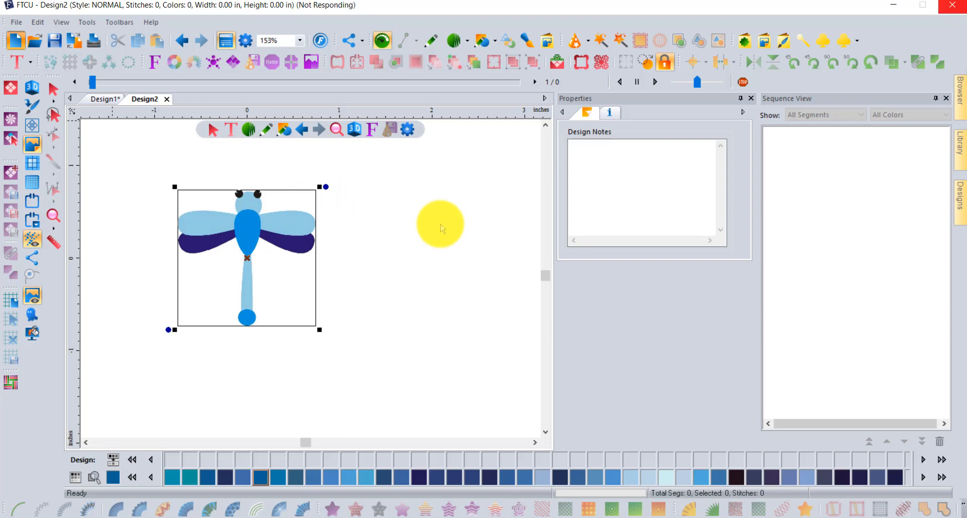
left_click(959, 199)
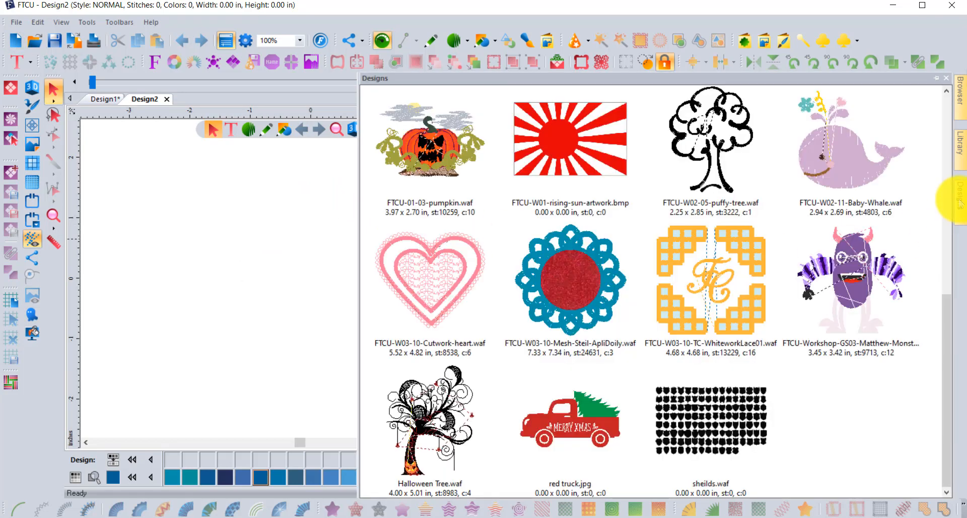
left_click_drag(575, 412, 293, 269)
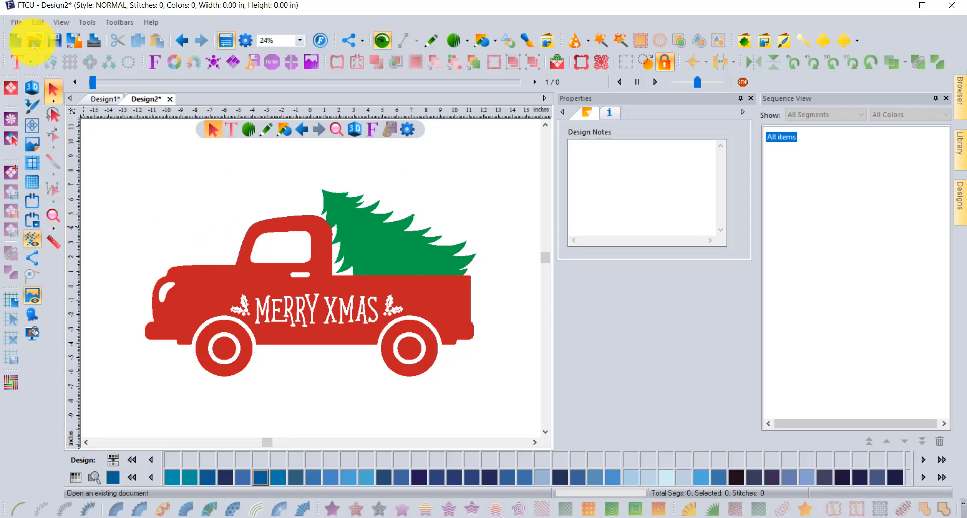
Step: Examine which file types can be opened as designs, cancel without opening red truck.jpg, and look over the Designs collection
left_click(33, 43)
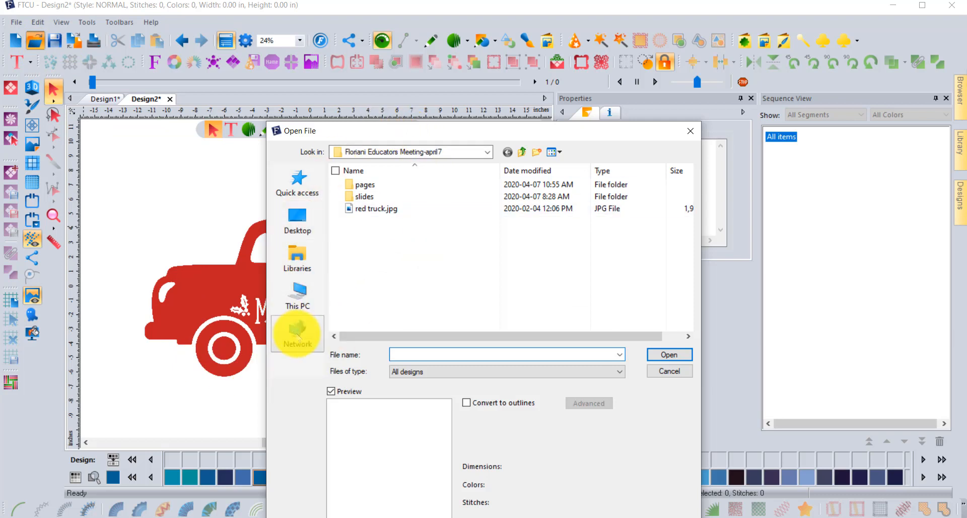
left_click(378, 208)
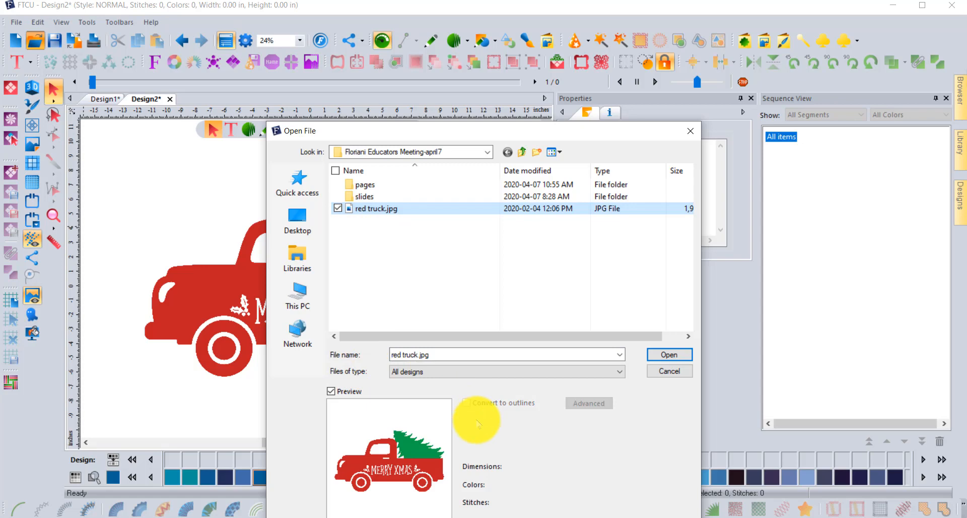
left_click(488, 373)
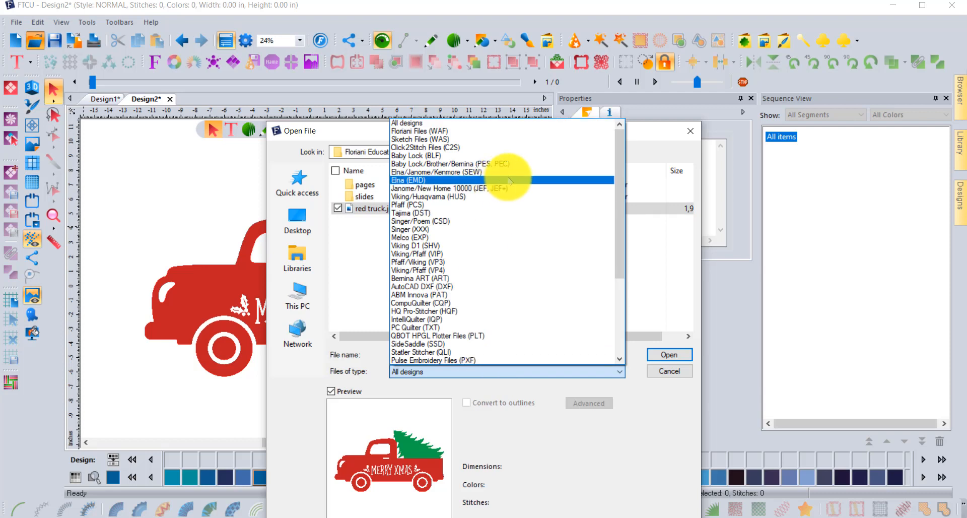
scroll(509, 180, "down", 4)
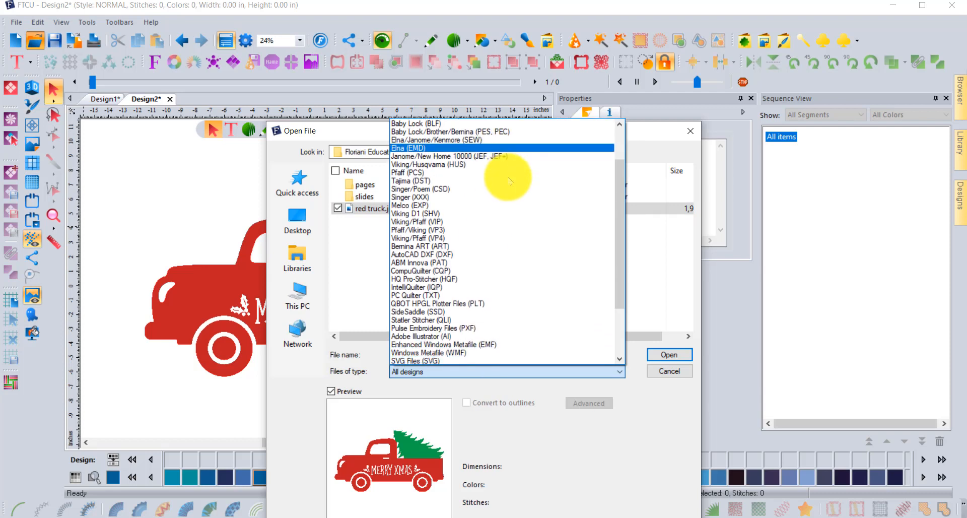
scroll(509, 180, "down", 2)
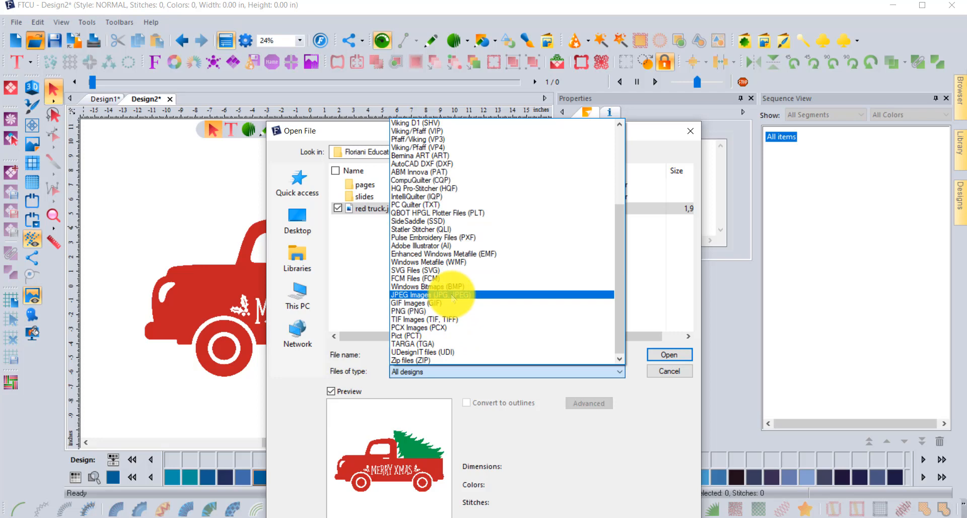
left_click(627, 423)
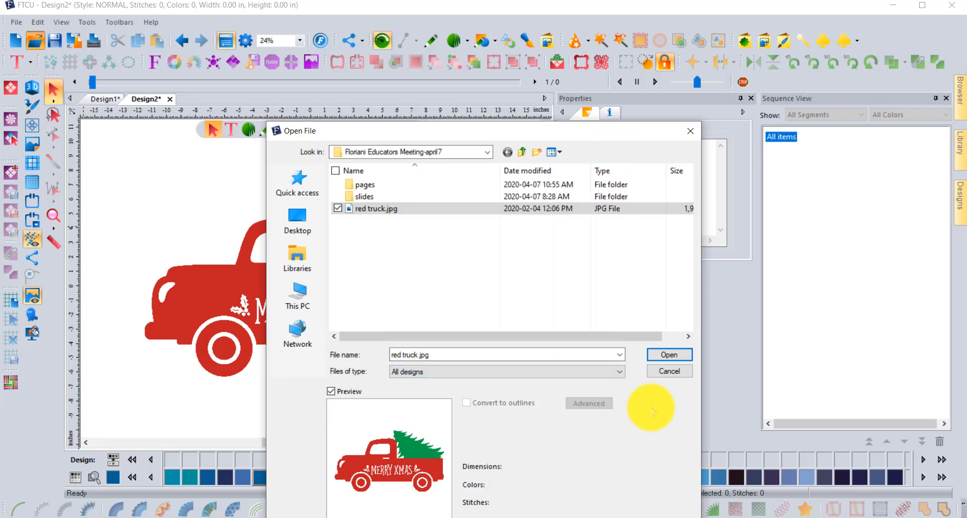
left_click(670, 371)
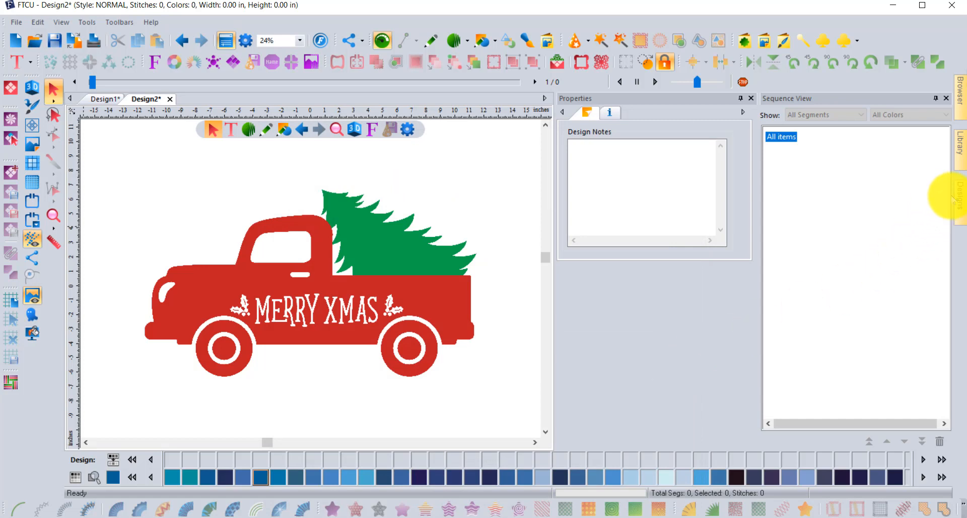
left_click(957, 197)
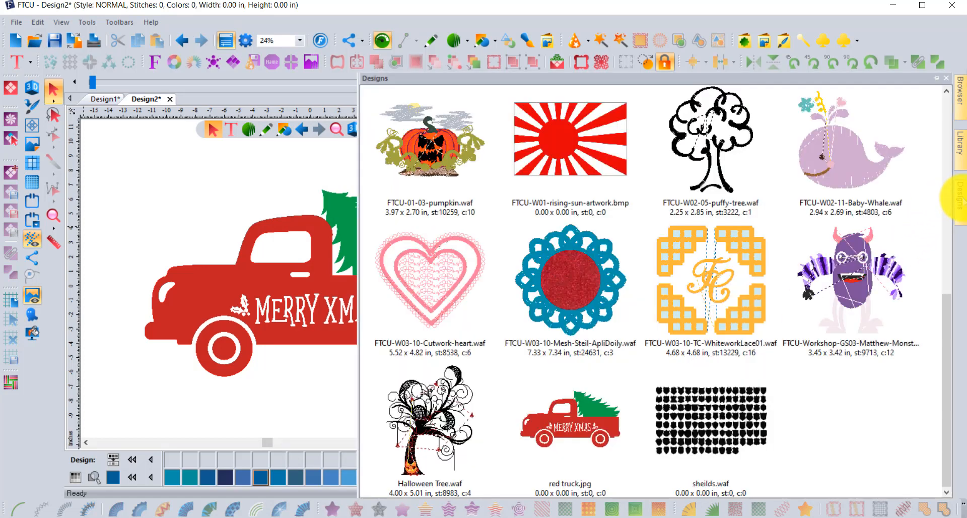
left_click(243, 225)
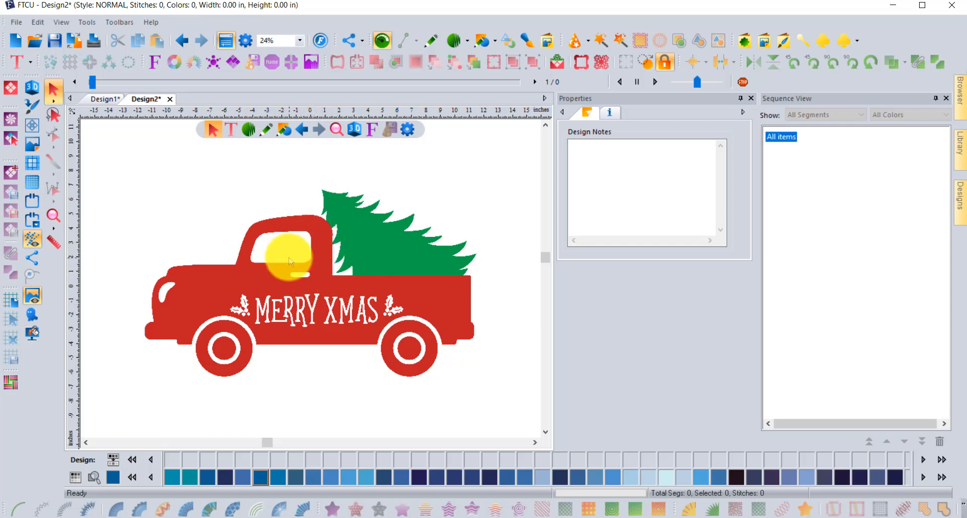
Step: Use the wand tool to create an outline from the red hub of the truck's rear wheel
left_click(600, 41)
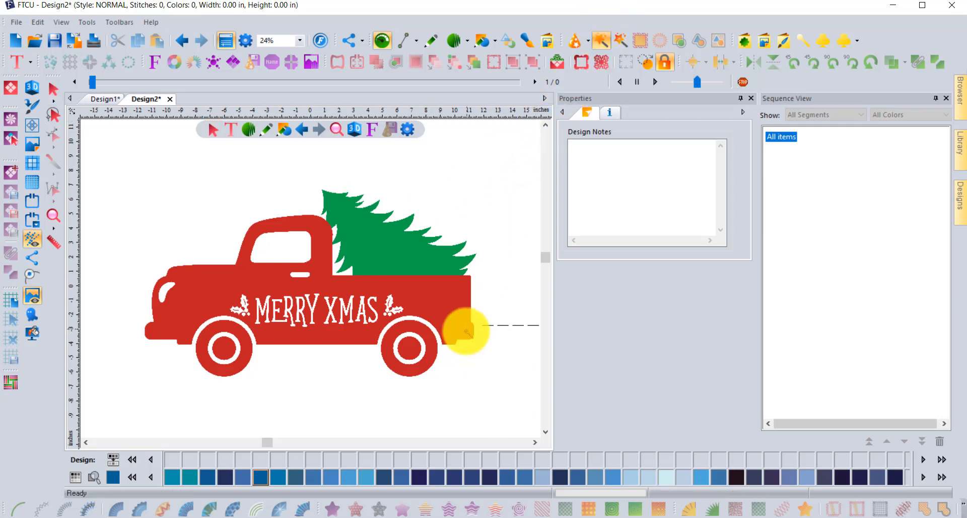
left_click(406, 347)
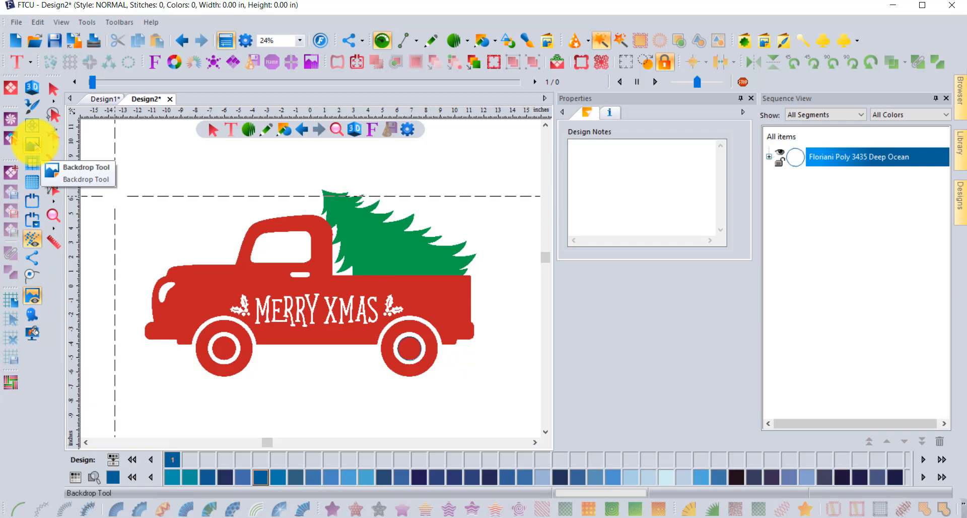
Step: Hide and show the truck backdrop repeatedly to inspect the wheel hub outline, leaving the backdrop shown
left_click(32, 296)
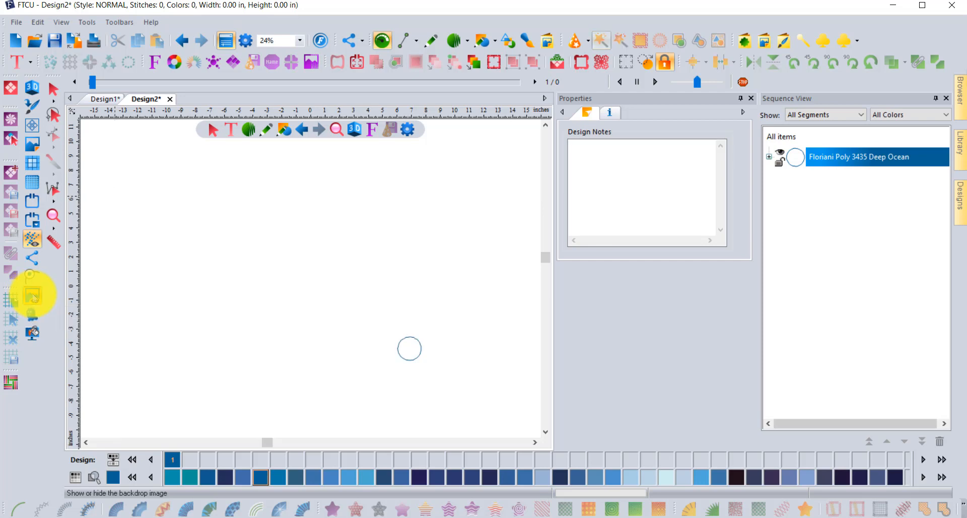
left_click(33, 296)
left_click(33, 296)
left_click(33, 296)
left_click(33, 296)
left_click(33, 297)
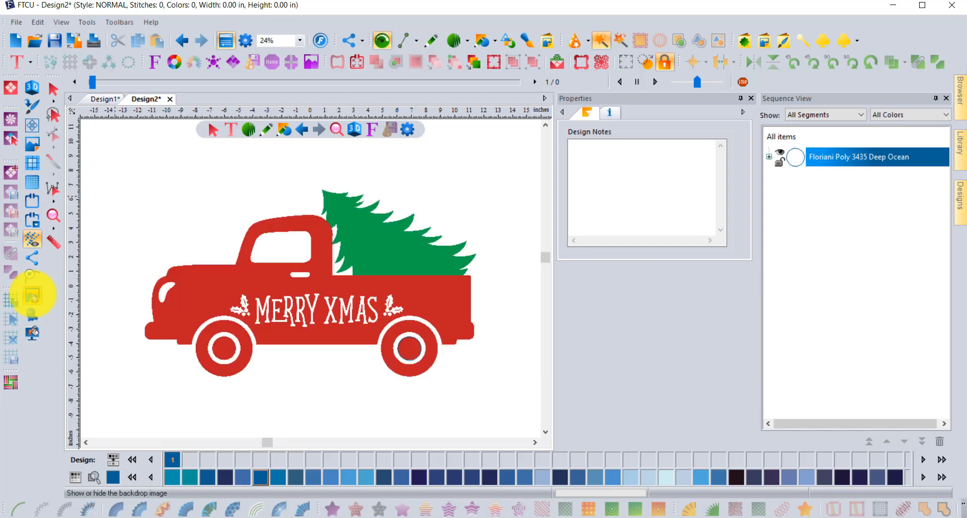
left_click(33, 296)
left_click(33, 296)
left_click(33, 296)
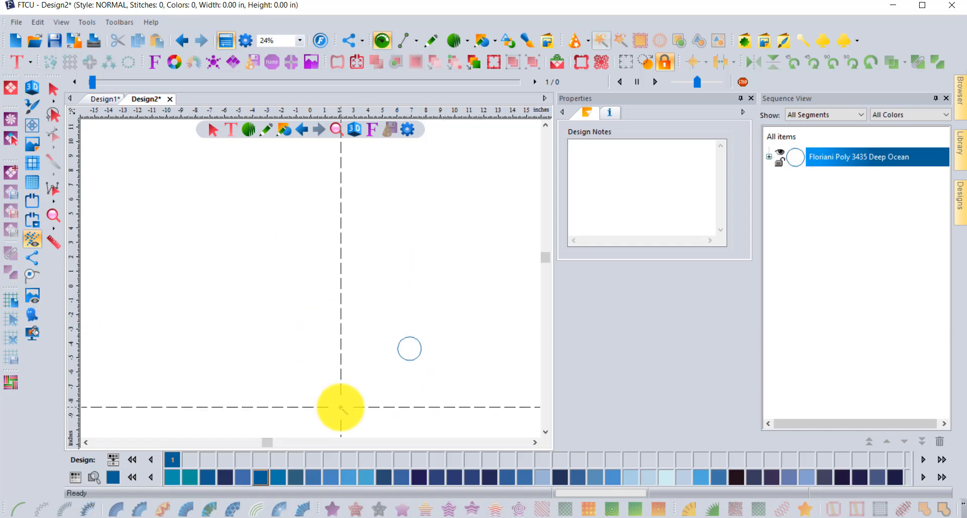
left_click(33, 297)
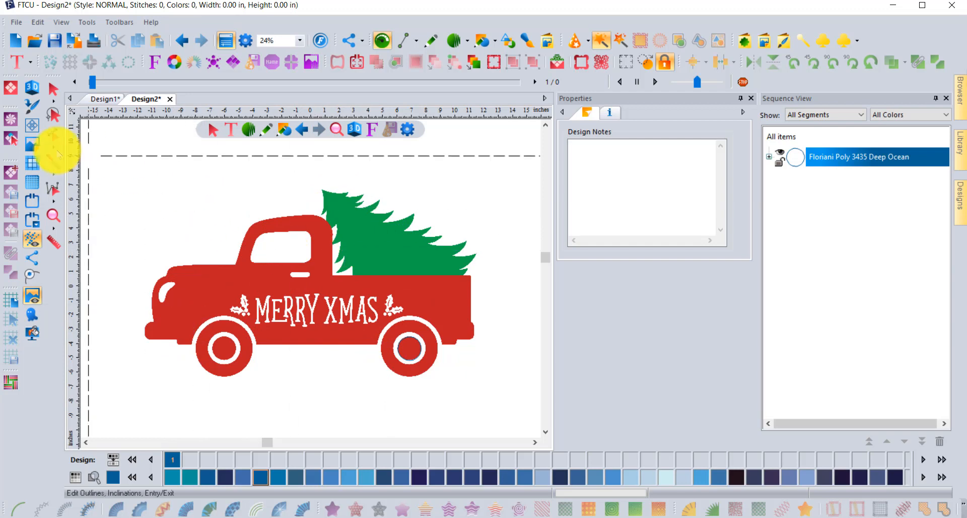
Step: Delete the red truck backdrop from Design2 while keeping the wheel hub outline
left_click(32, 146)
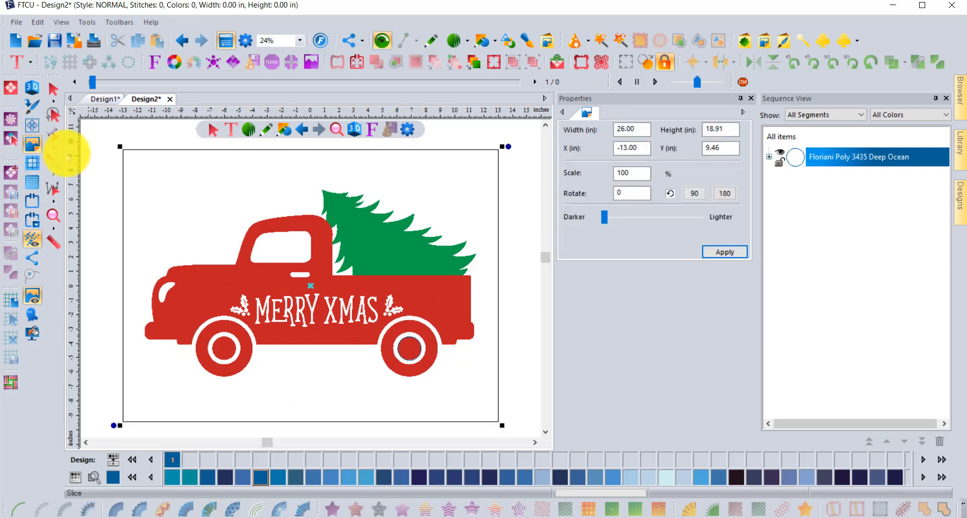
right_click(185, 280)
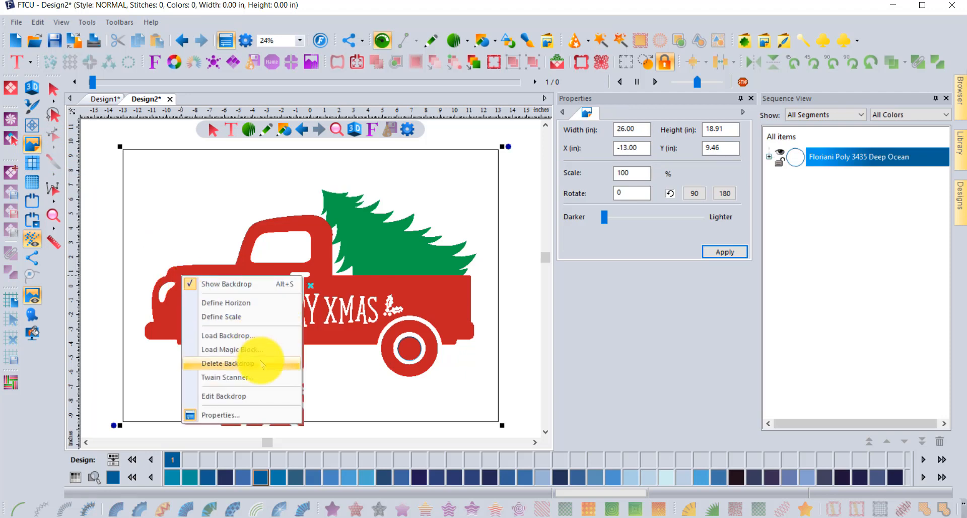
left_click(227, 363)
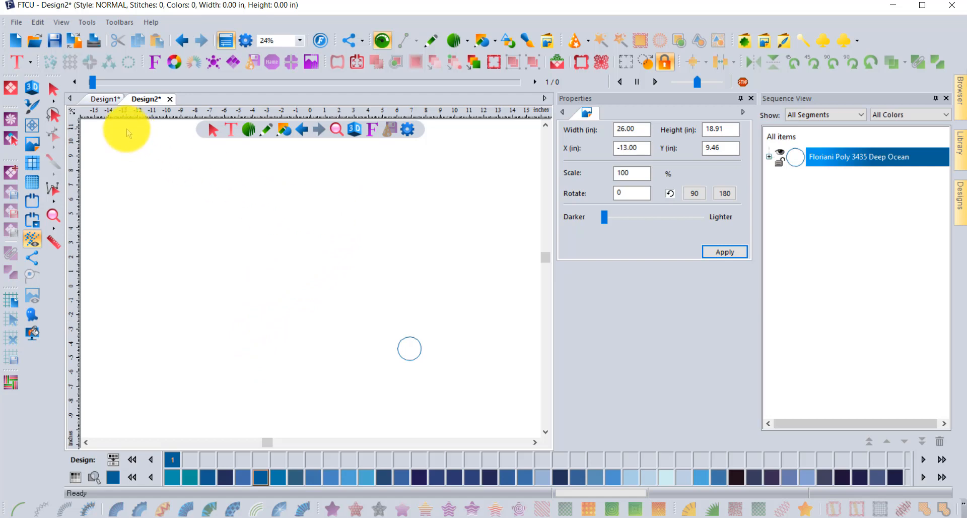
Step: Dismiss opening a file and add red truck.jpg from the Designs collection to Design2 as the backdrop again
left_click(34, 40)
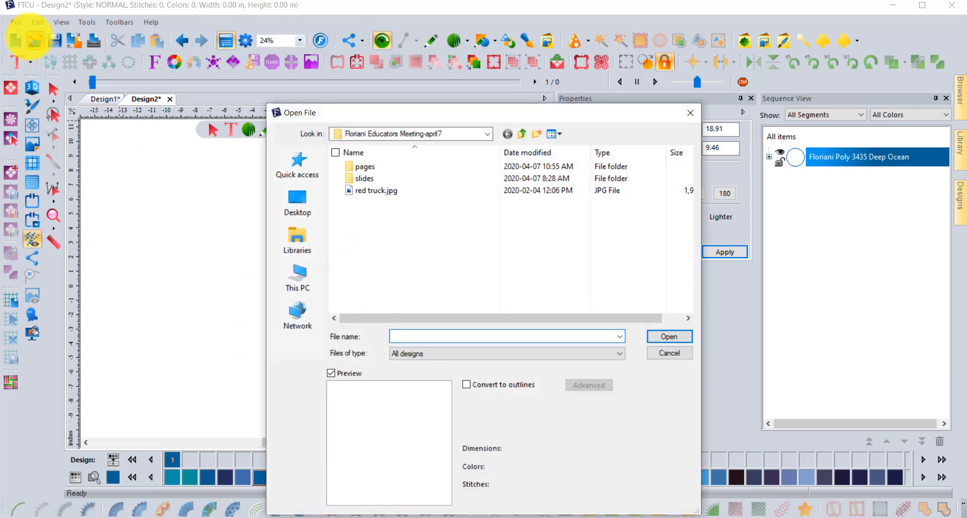
left_click(677, 353)
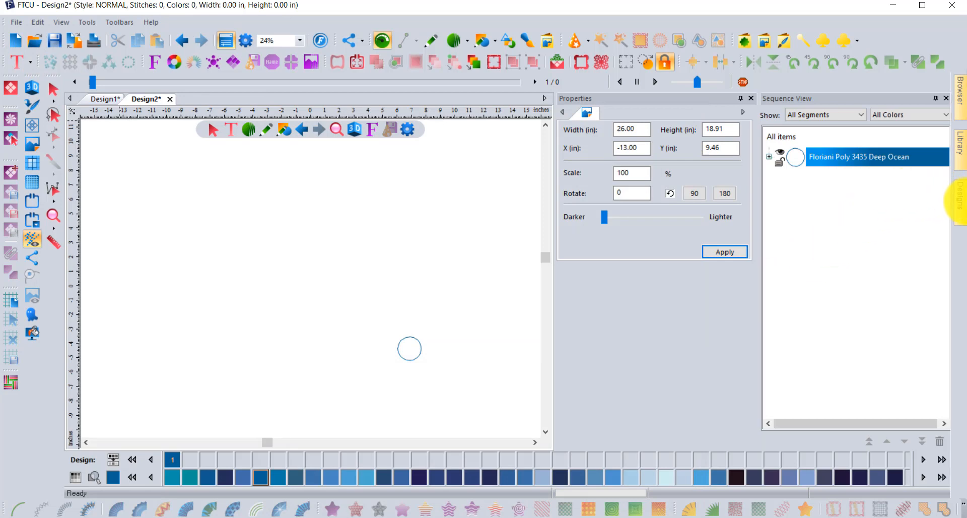
left_click(958, 201)
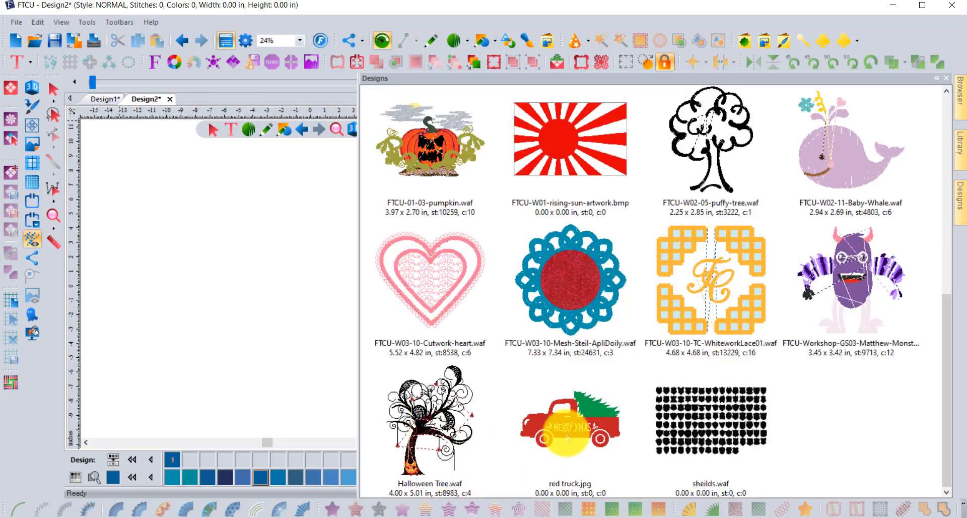
left_click_drag(567, 431, 282, 260)
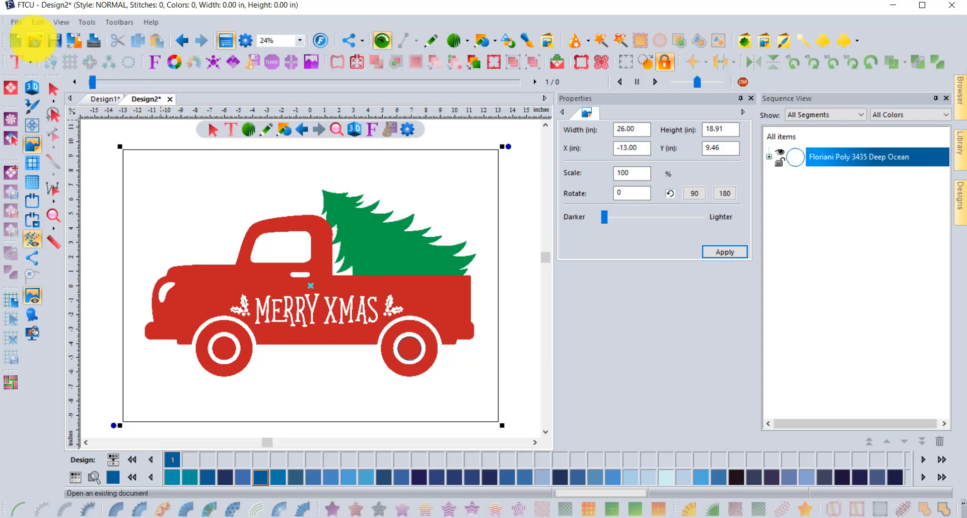
Step: Open red truck.jpg from the Floriani Educators Meeting-april7 folder as a separate design, and return to Design2
left_click(35, 41)
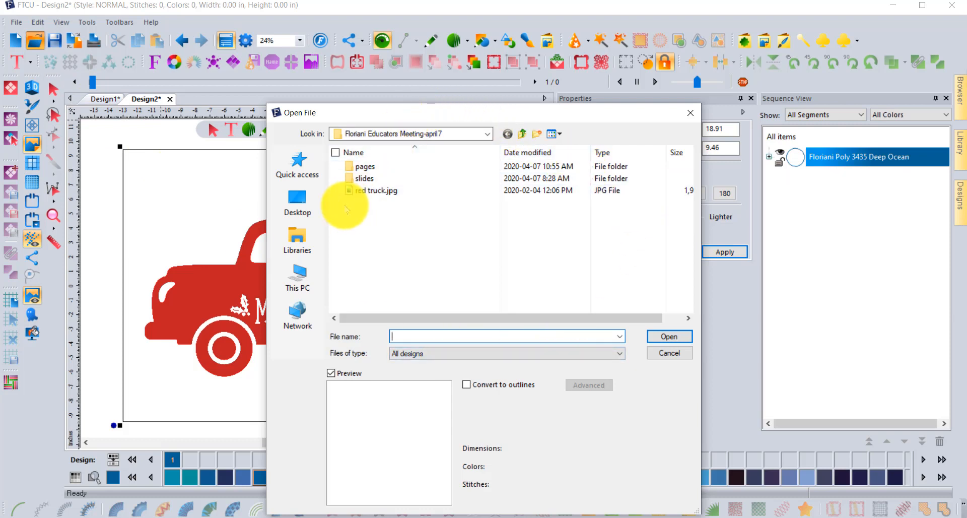
left_click(382, 193)
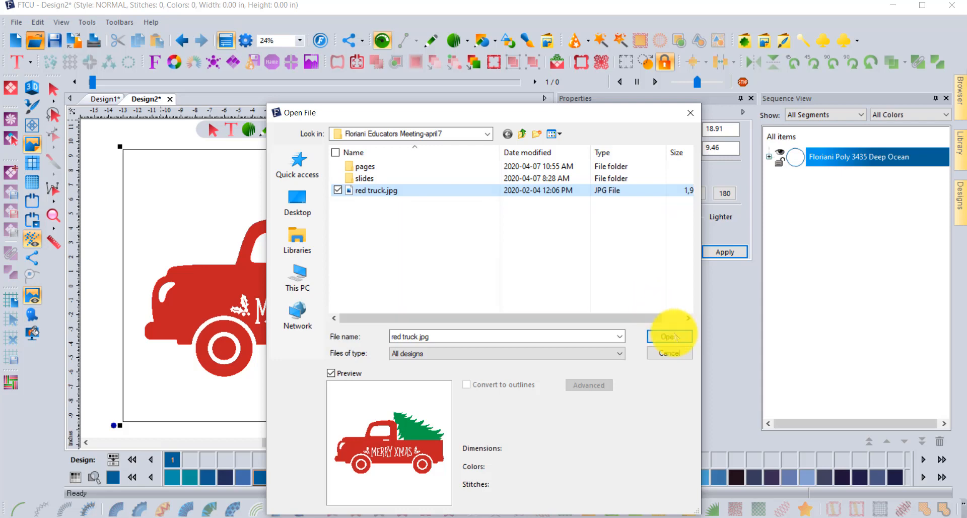
left_click(670, 336)
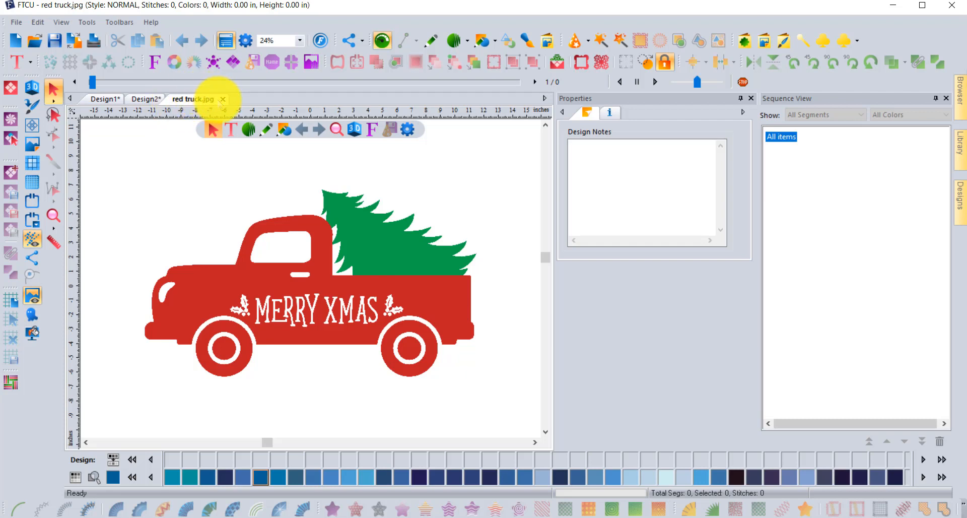
left_click(146, 99)
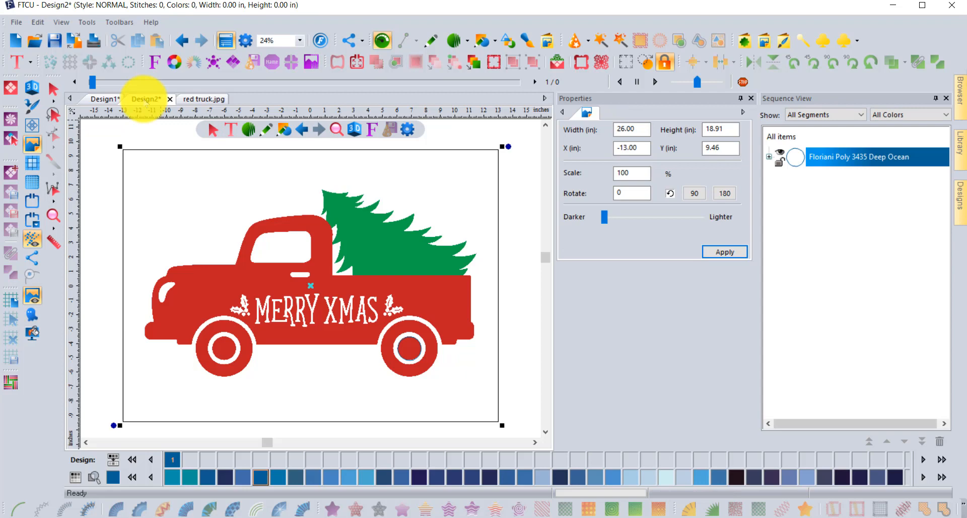
left_click(960, 201)
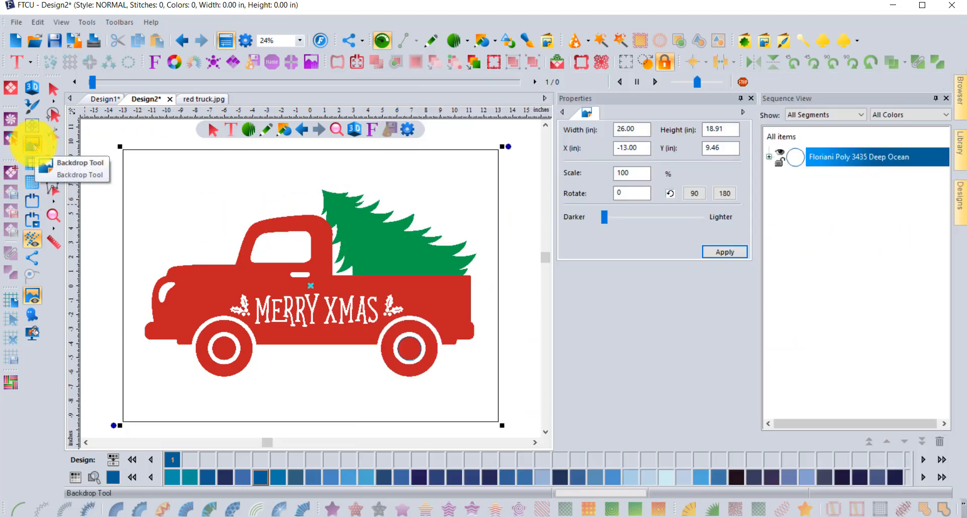
left_click(32, 145)
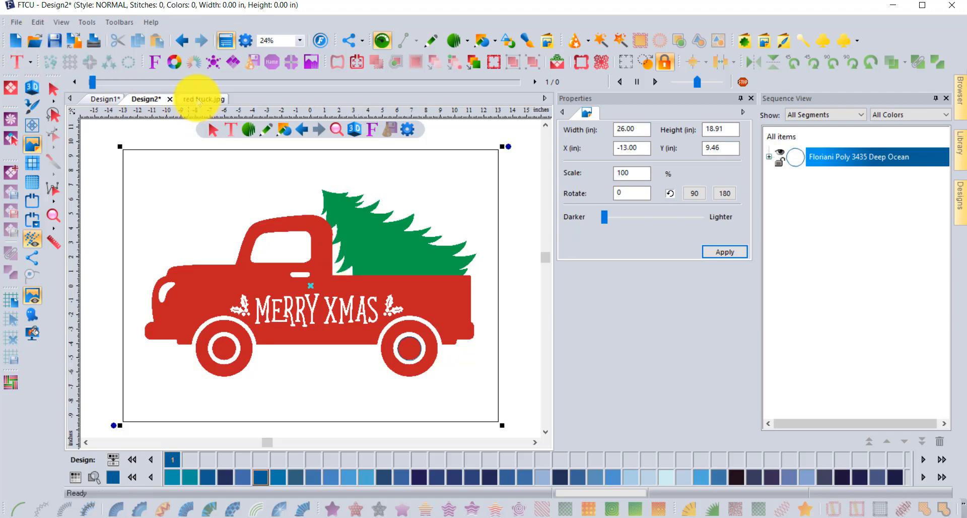
Step: Switch to the red truck.jpg design and trace the rear wheel with the Magic Wand
left_click(199, 101)
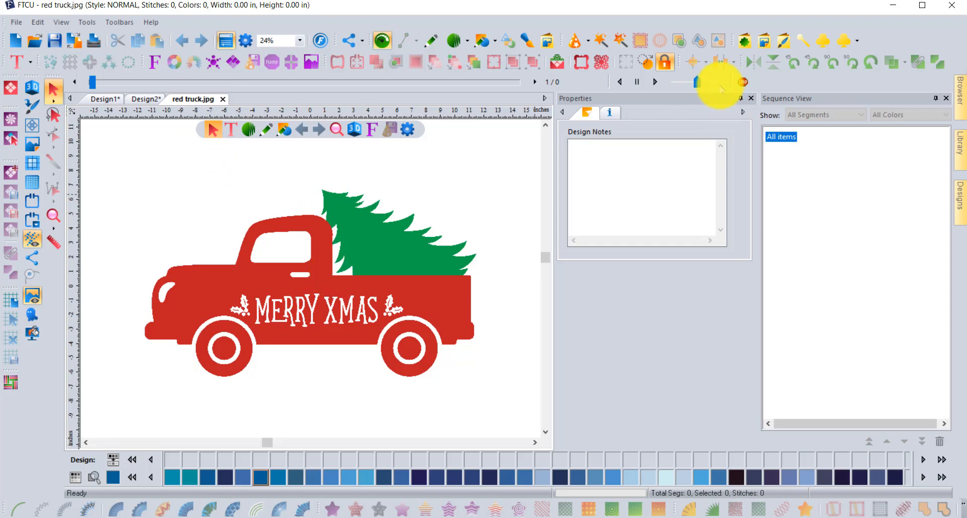
left_click(601, 40)
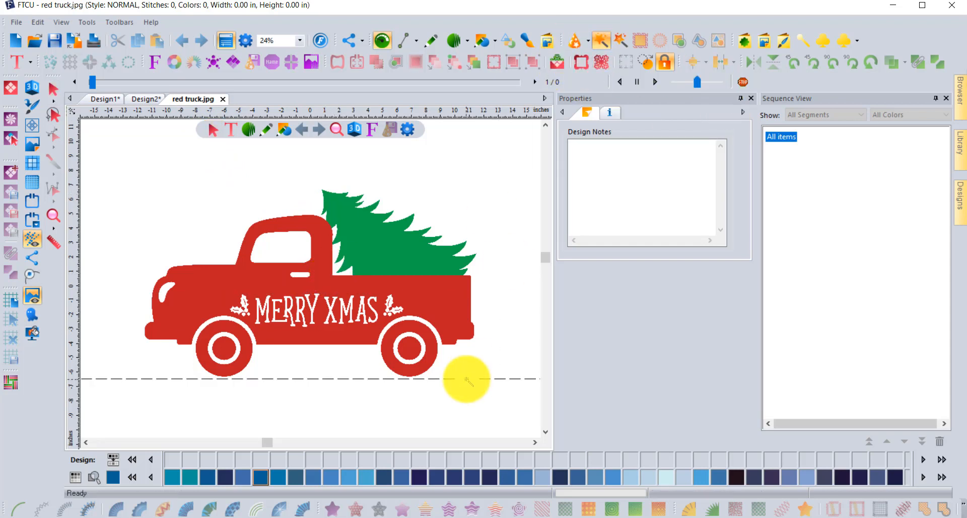
left_click(421, 330)
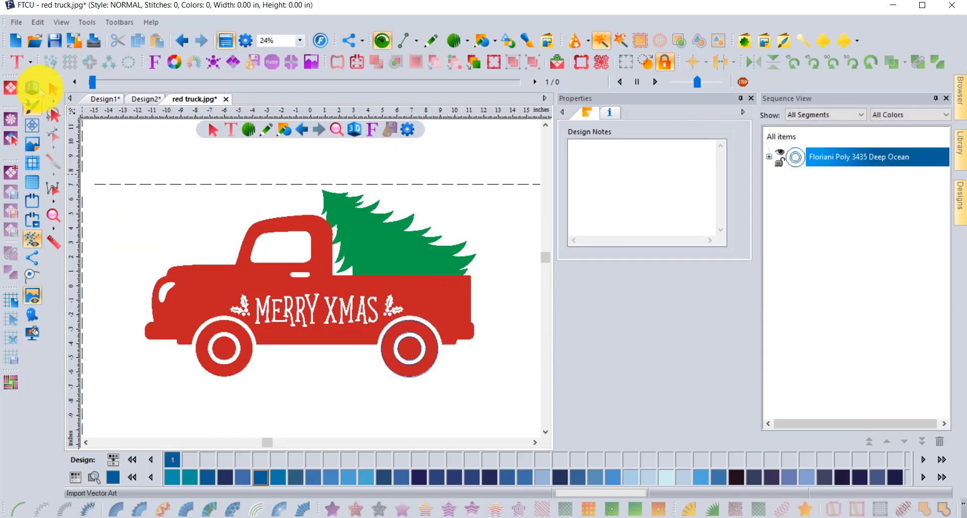
Step: Convert the outer ring artwork of the rear wheel to Auto Satin stitches
left_click(54, 90)
left_click(392, 351)
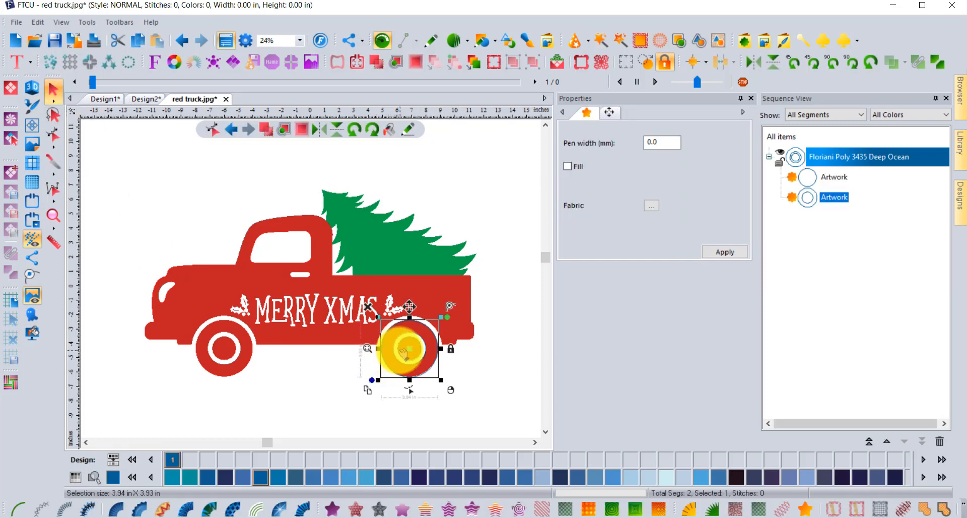
scroll(406, 349, "up", 2)
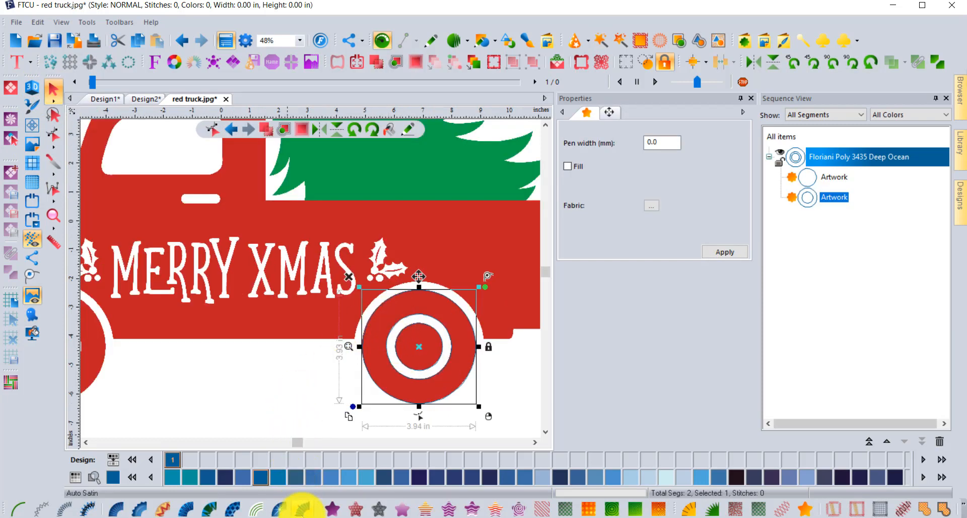
left_click(302, 508)
left_click(413, 366)
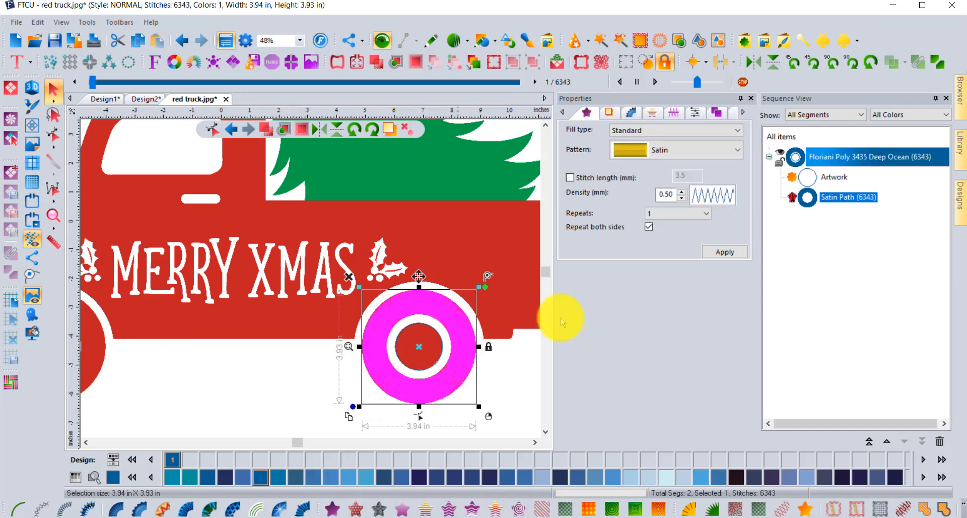
Step: Convert the rear wheel's inner hub circle to a fill and turn on the 3D stitch view
left_click(835, 177)
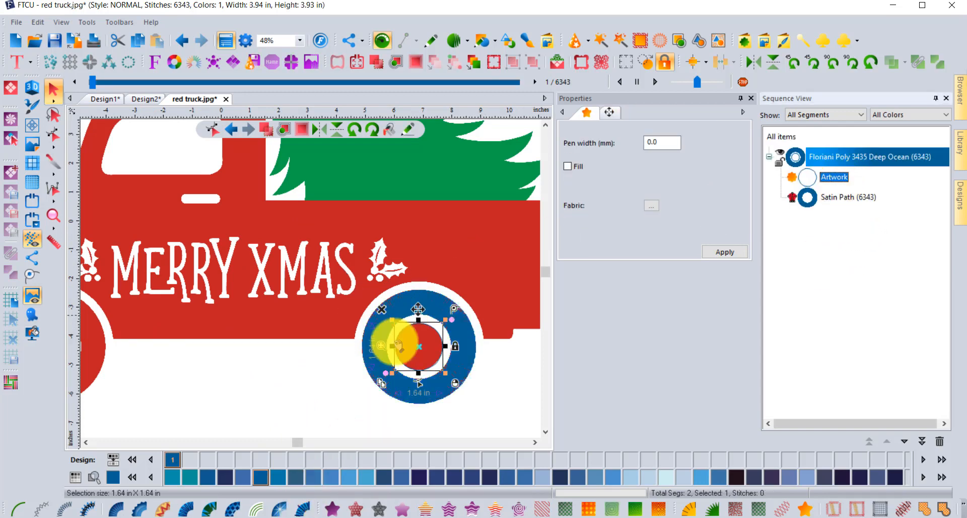
left_click(332, 509)
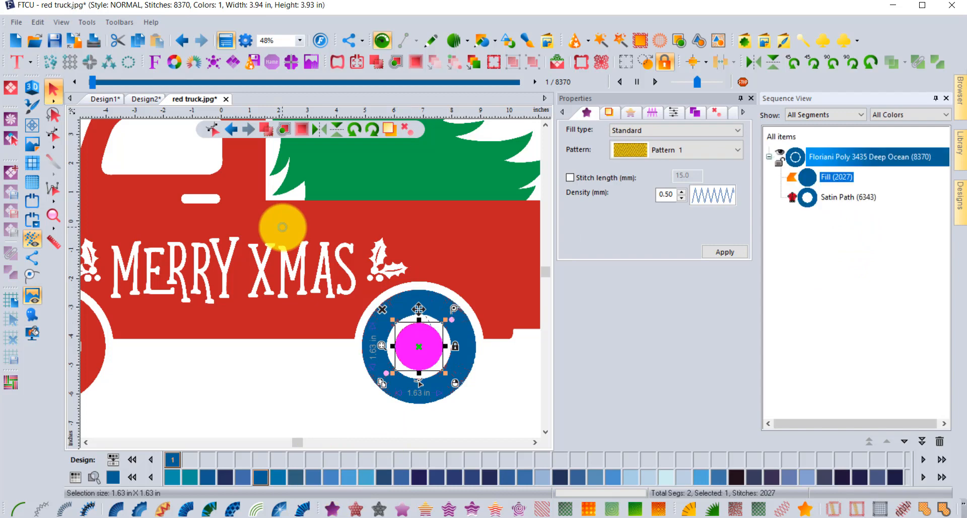
left_click(32, 87)
left_click(209, 378)
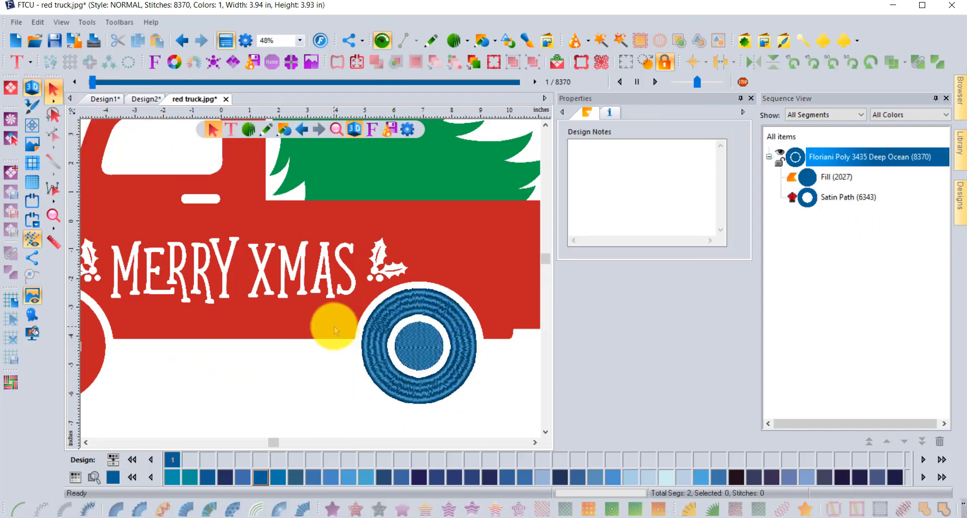
Step: Save the truck design to the Desktop as red truck.waf in the Floriani Files (WAF) format
scroll(334, 325, "down", 1)
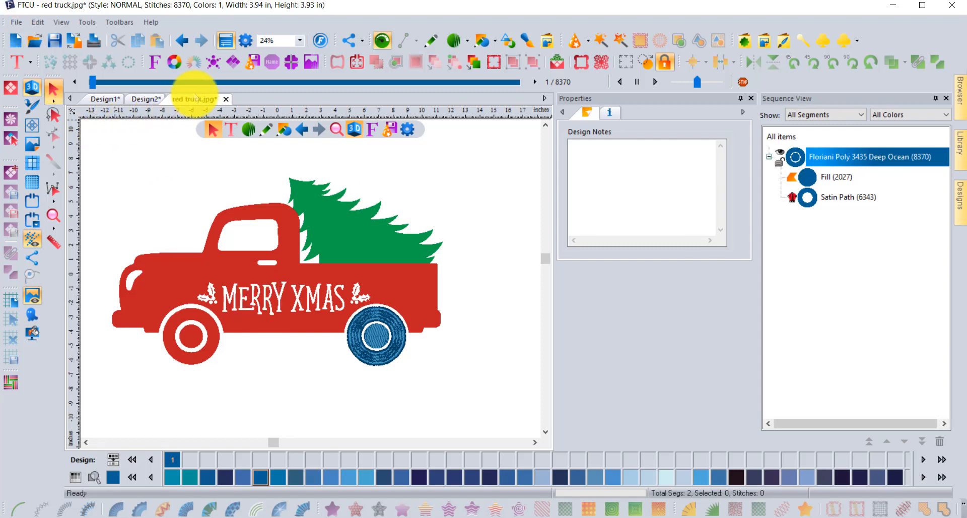
left_click(18, 22)
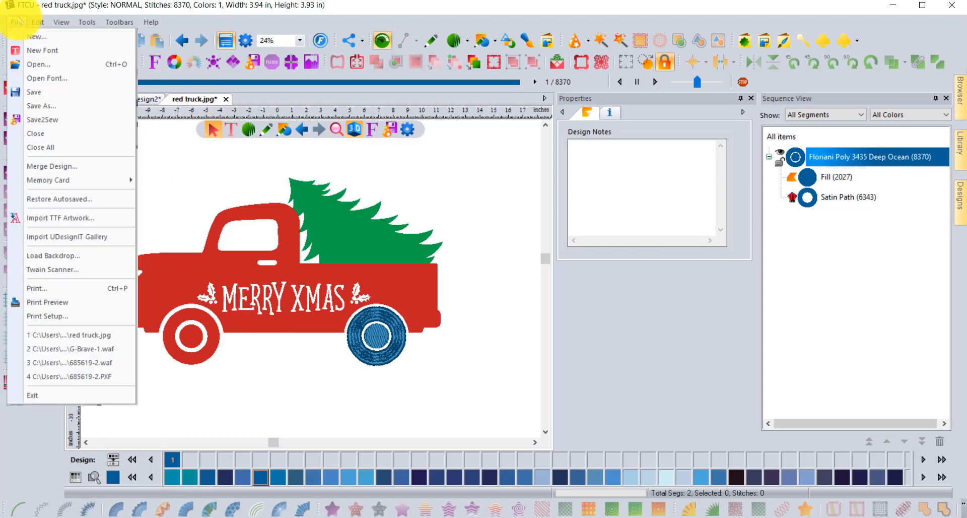
left_click(35, 93)
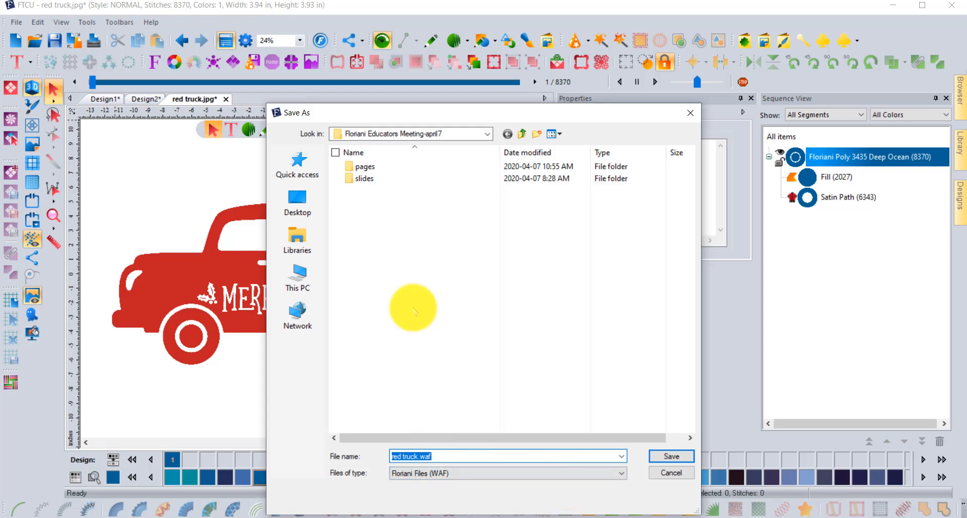
left_click(288, 205)
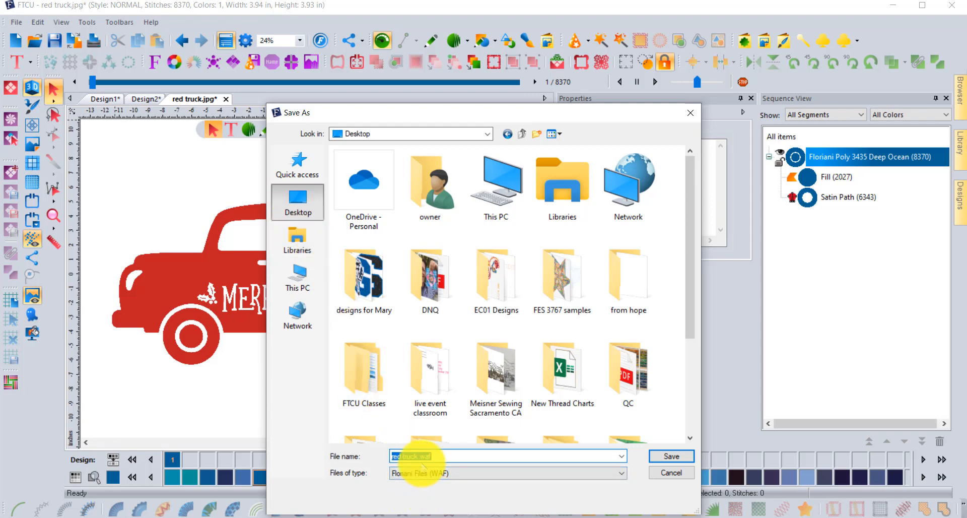
left_click(672, 456)
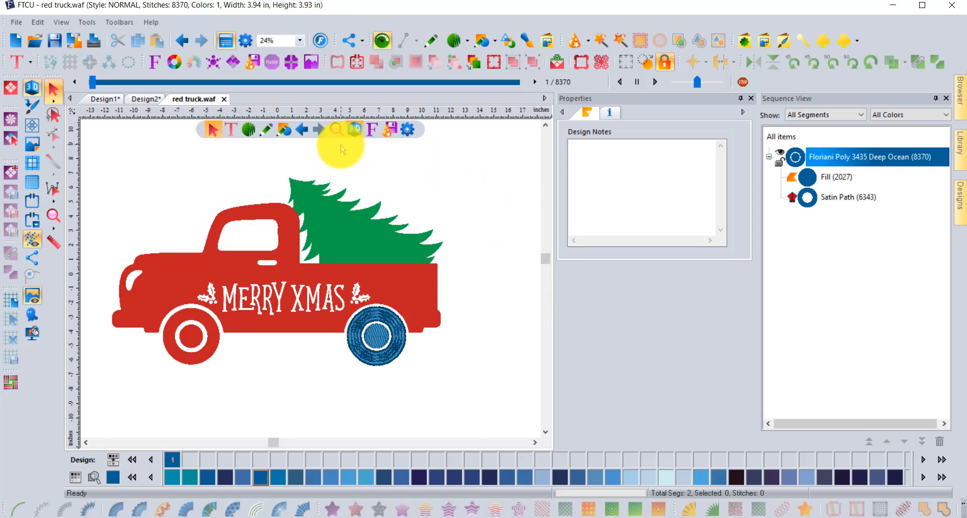
Step: Close red truck.waf, and close Design2 and Design1 without saving their changes
left_click(224, 100)
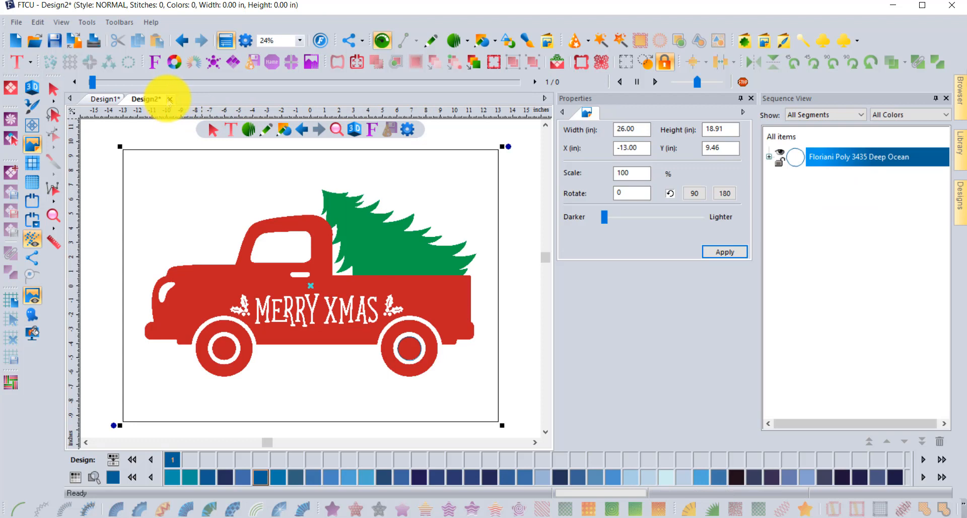
left_click(171, 100)
left_click(480, 289)
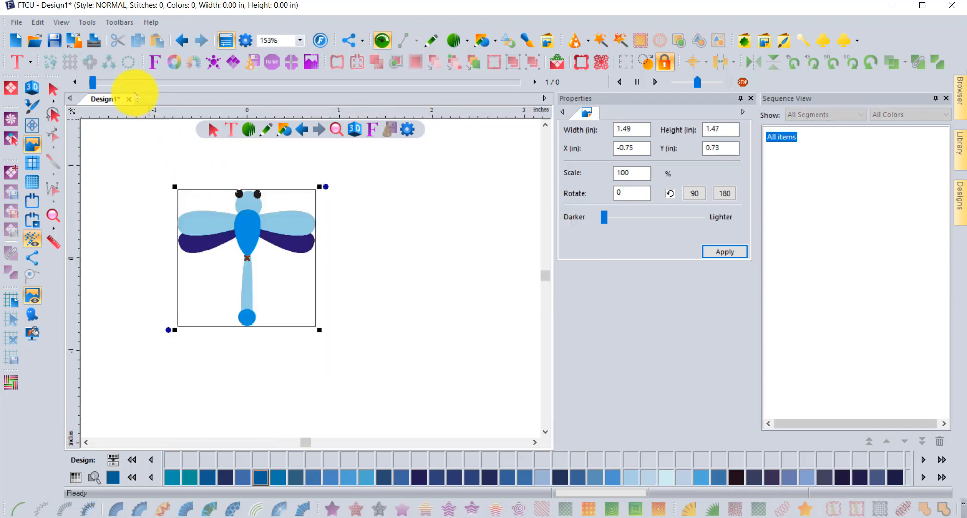
left_click(129, 99)
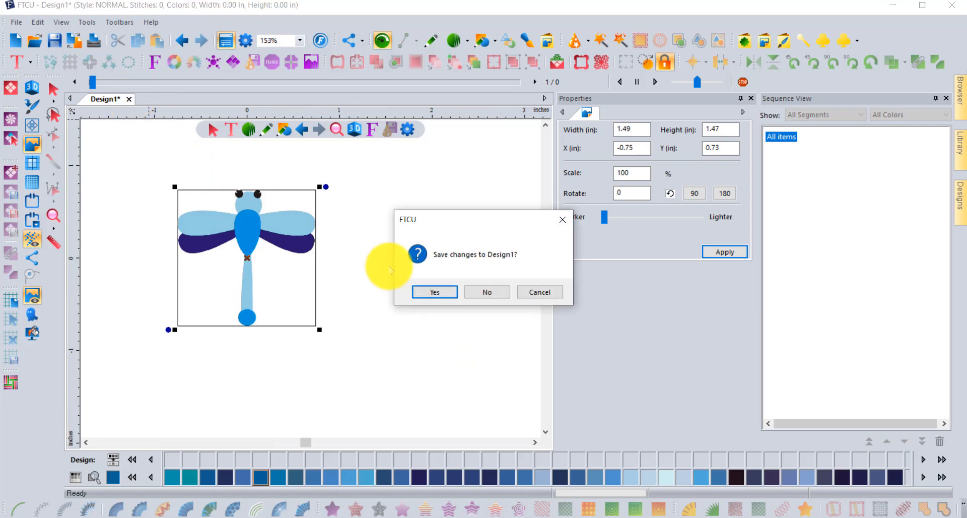
left_click(482, 294)
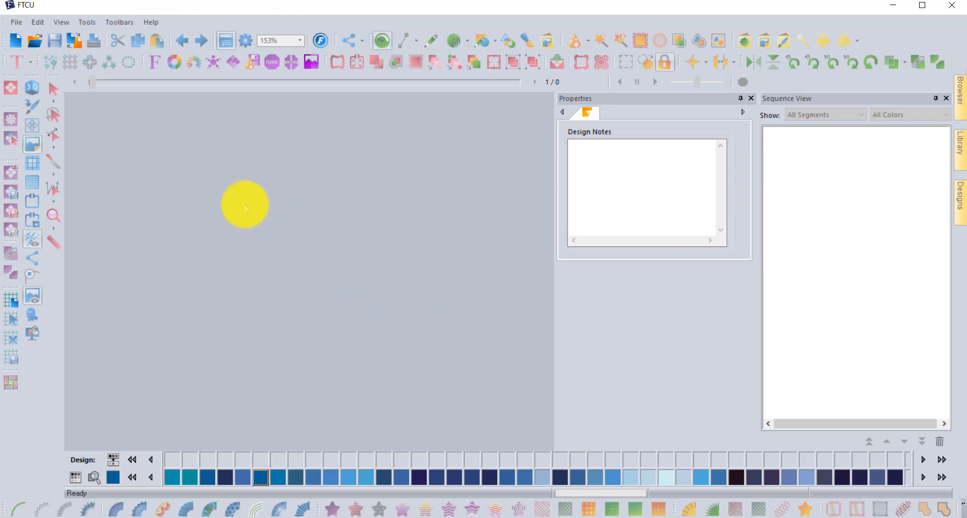
Step: Reopen red truck.waf from the Desktop, and show and select its truck backdrop
left_click(35, 42)
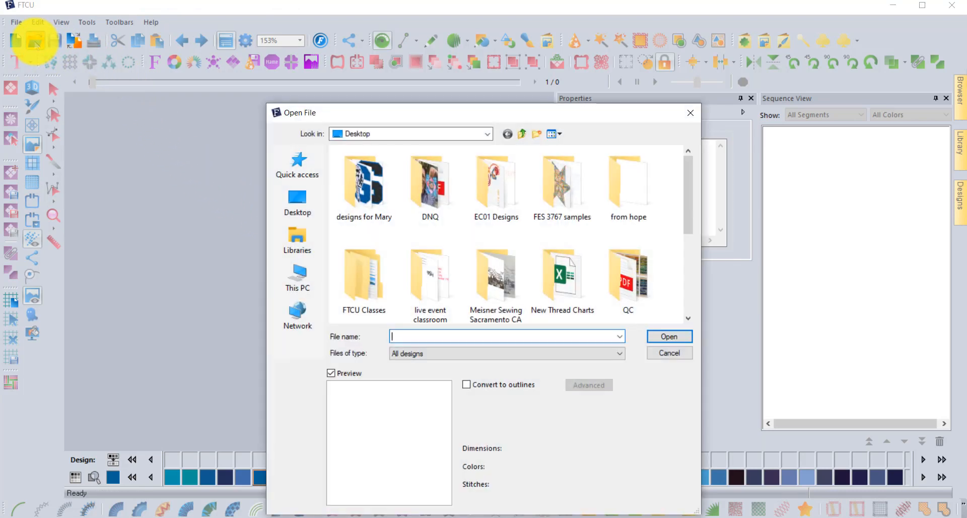
scroll(557, 169, "down", 3)
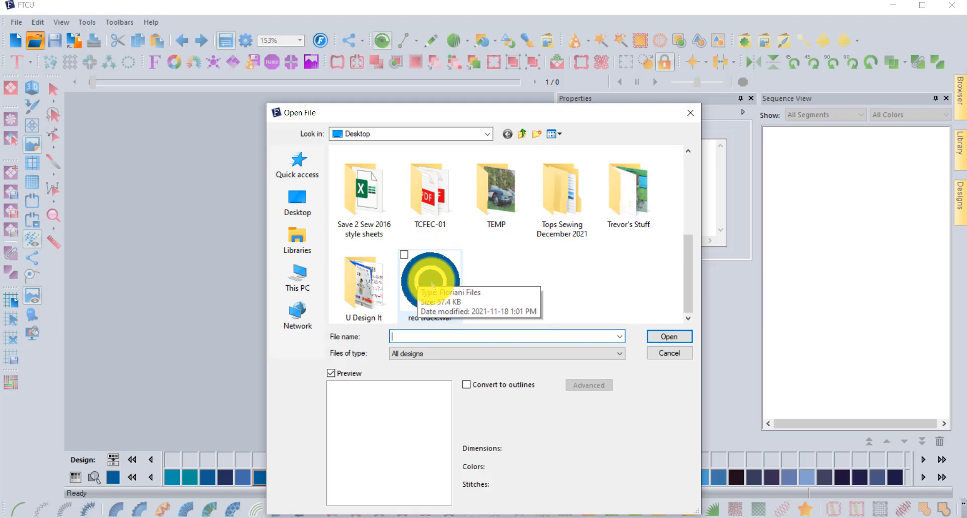
left_click(431, 285)
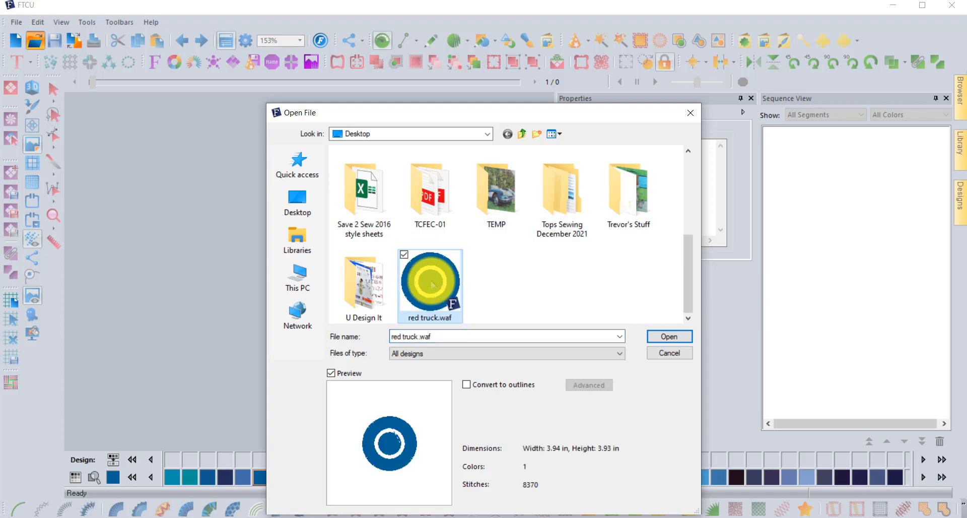
left_click(675, 337)
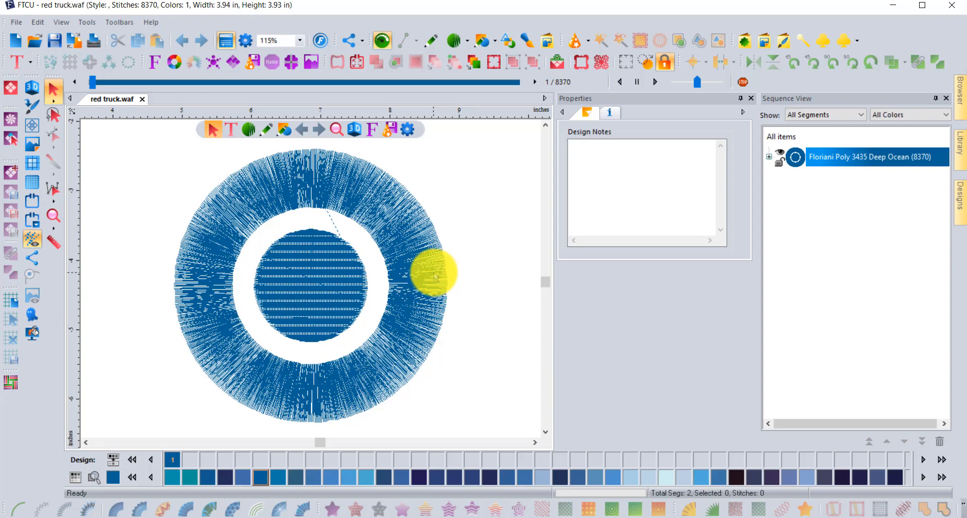
left_click(31, 145)
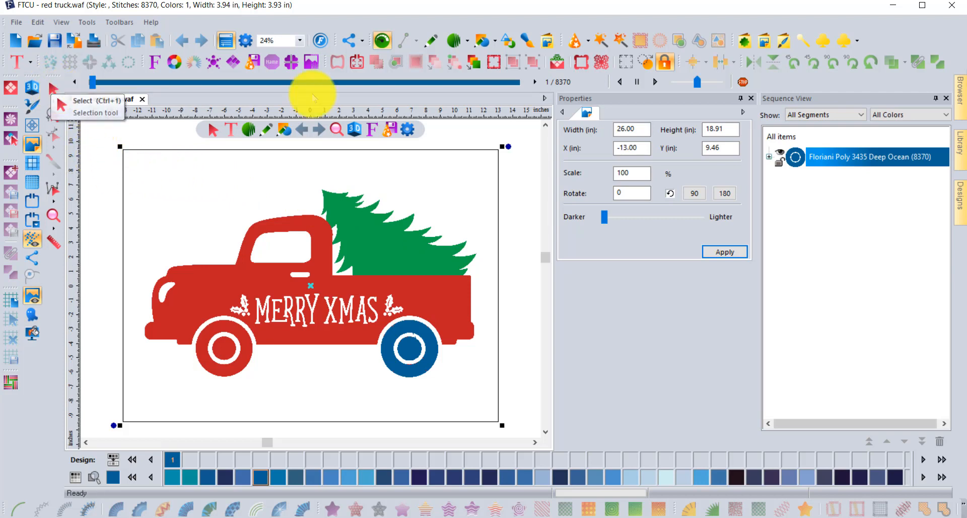
Step: Trace the truck's front wheel and red body with the Magic Wand
left_click(601, 40)
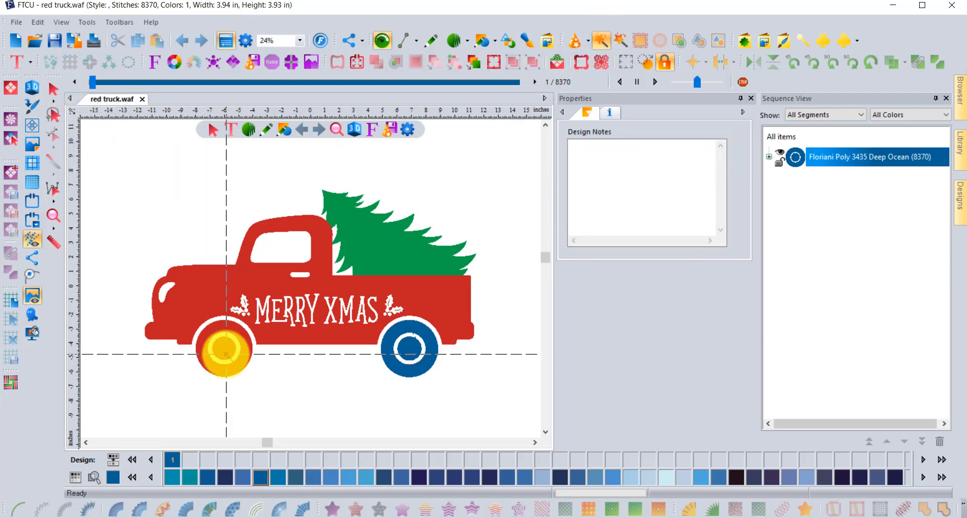
left_click(244, 356)
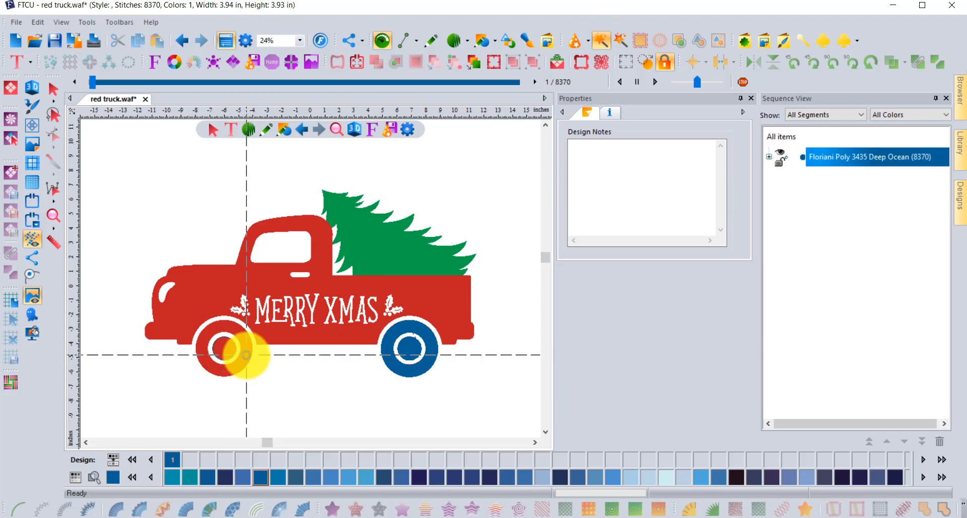
left_click(246, 355)
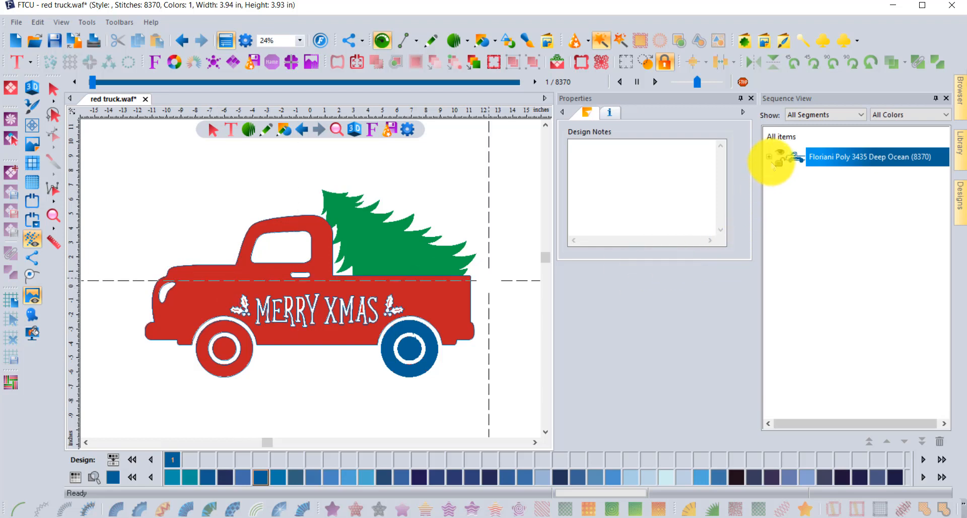
Step: Convert the front wheel's outer ring artwork to Auto Satin and its inner hub circle to a fill
left_click(769, 156)
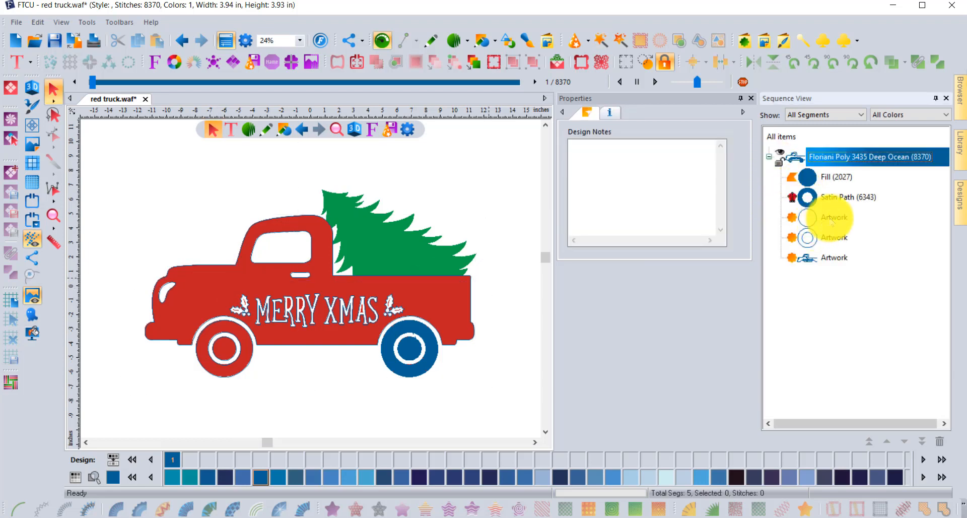
left_click(833, 238)
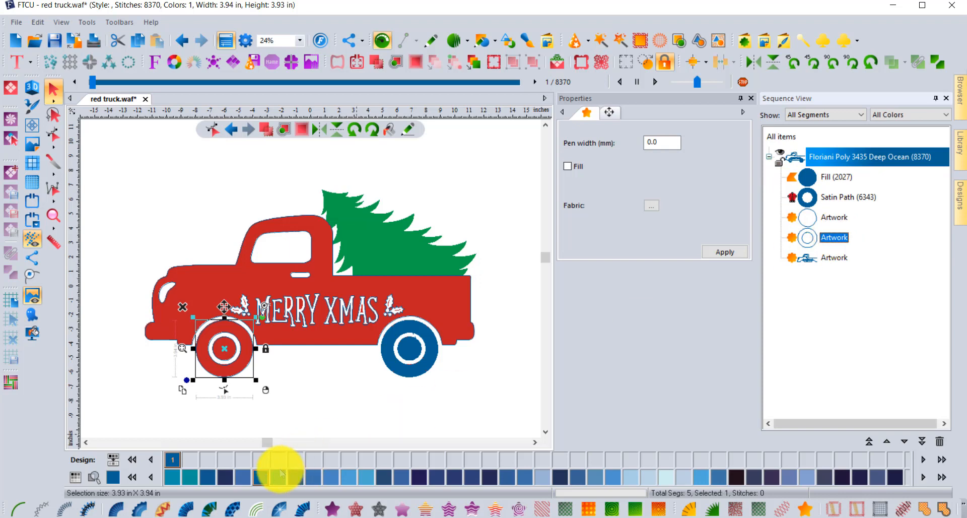
left_click(302, 508)
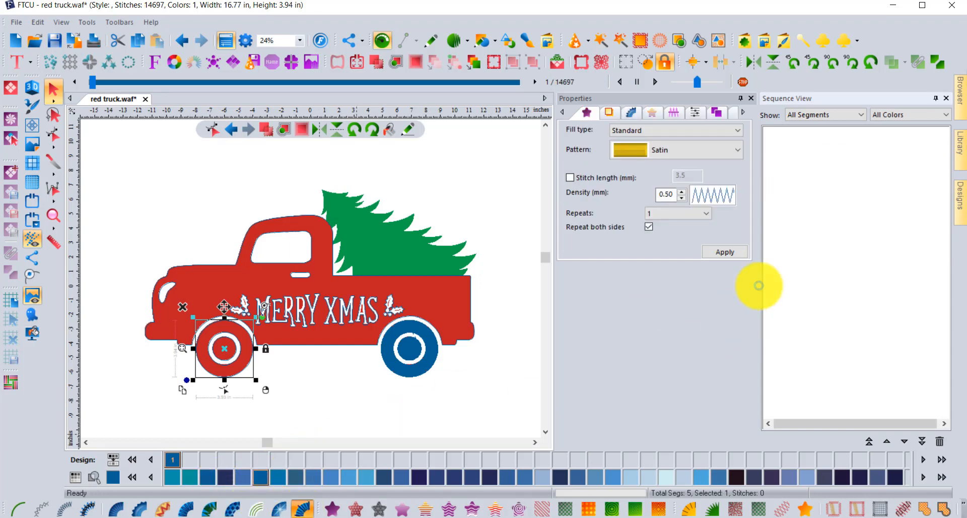
left_click(837, 217)
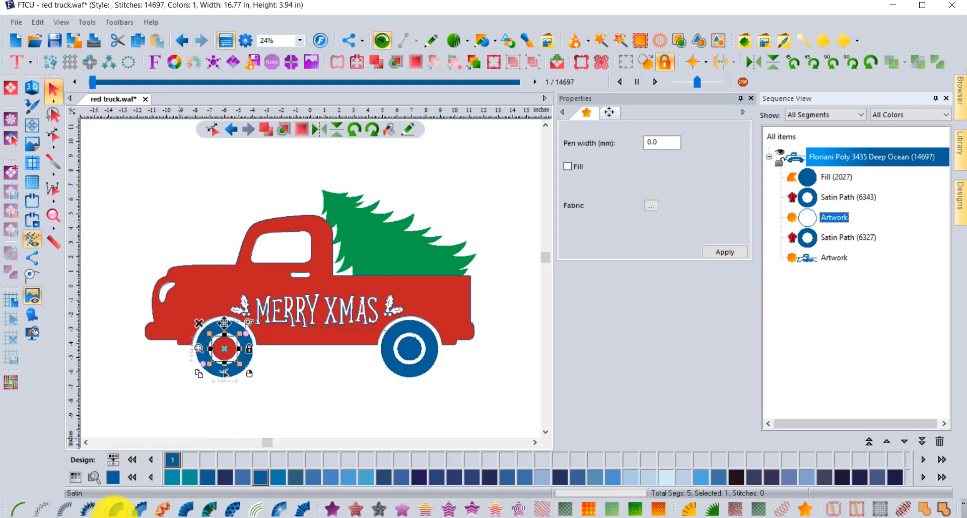
left_click(332, 509)
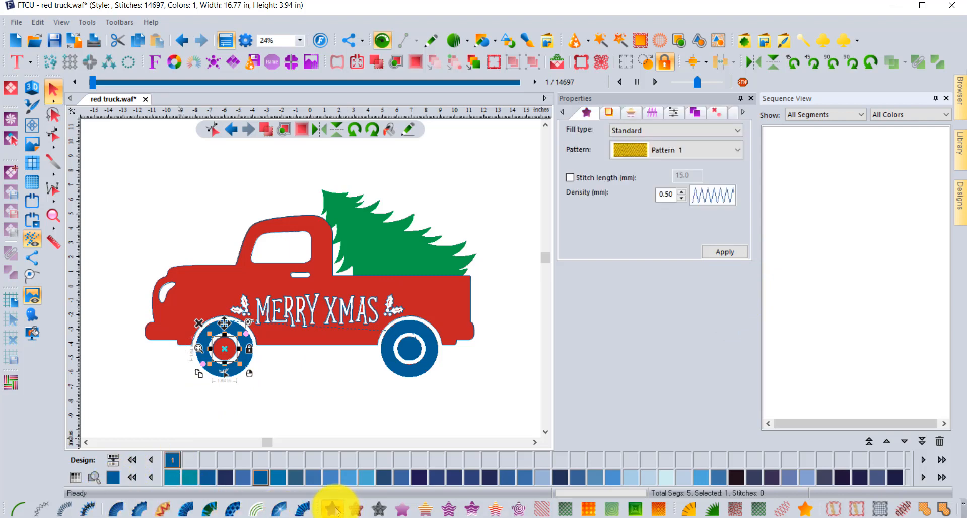
Step: Convert the truck body outline artwork to a run stitch and deselect it
left_click(836, 257)
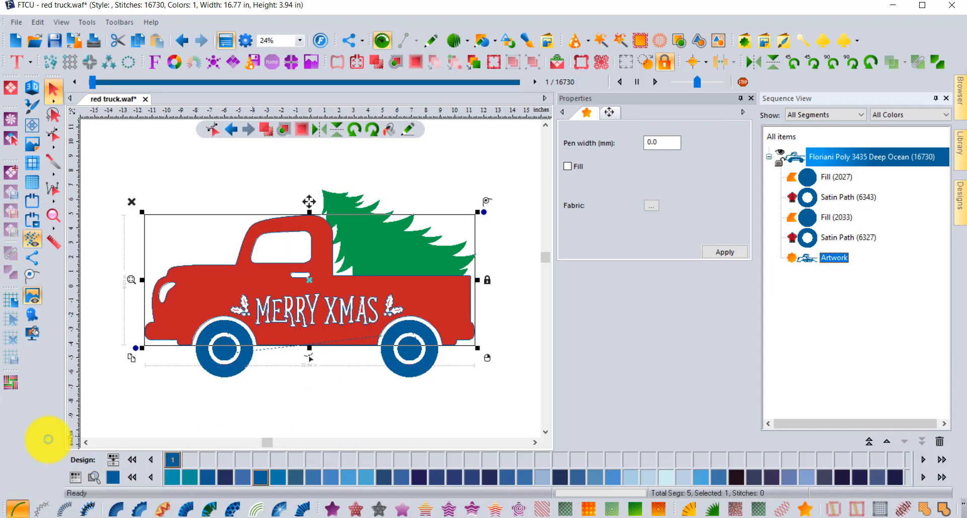
left_click(198, 169)
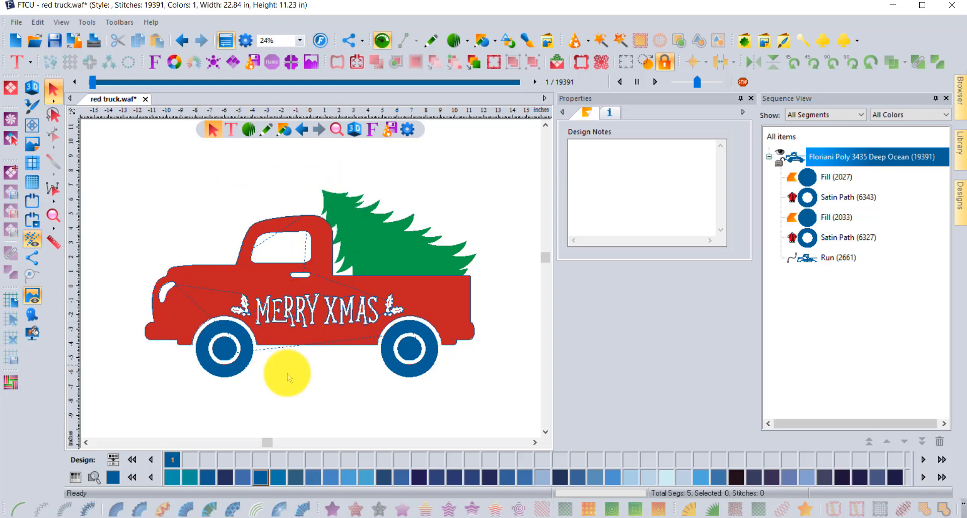
Step: Hide the truck backdrop to check the digitized stitches on their own, and show the backdrop again
left_click(31, 295)
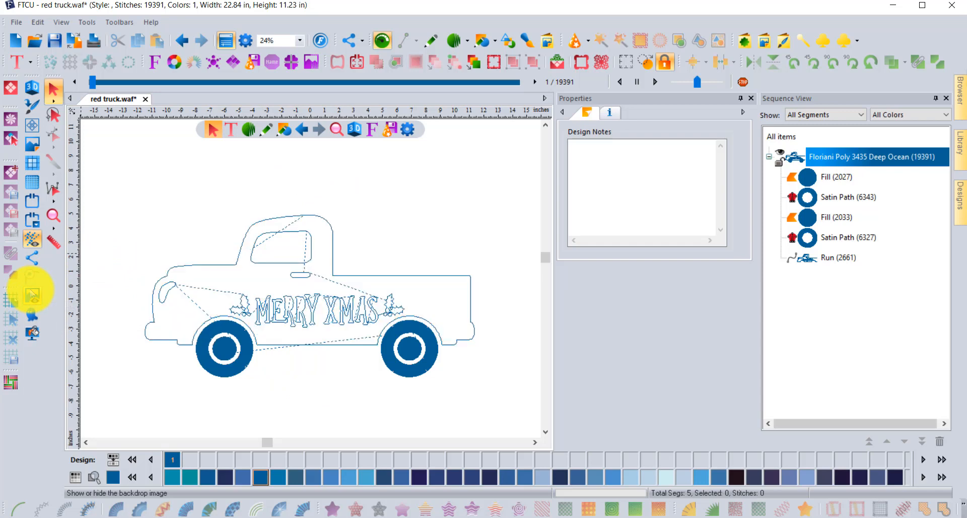
left_click(31, 294)
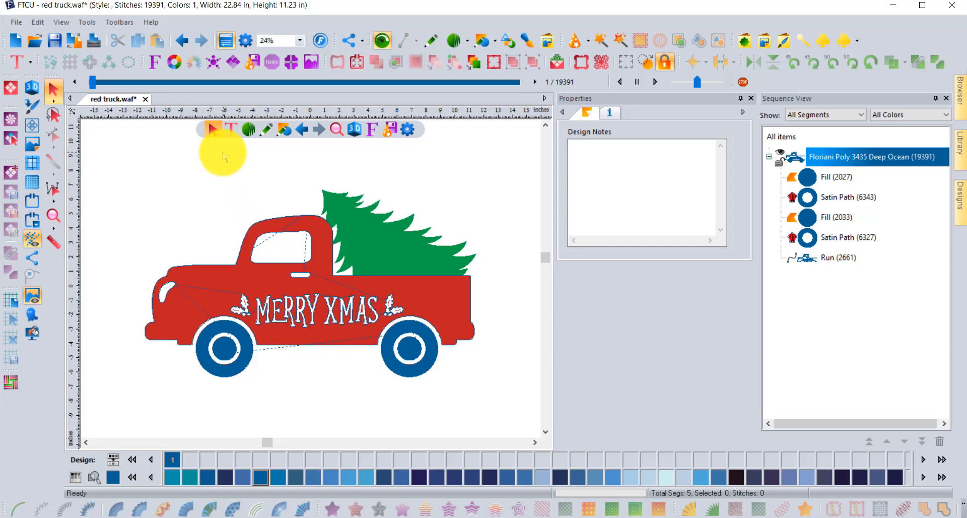
Step: Delete the truck backdrop image from the design and display the remaining stitches in 3D view
left_click(31, 145)
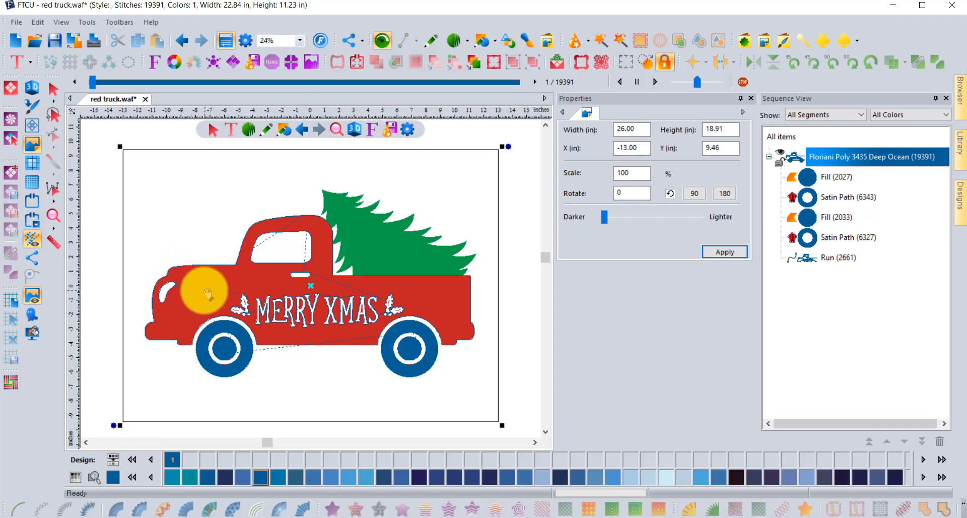
right_click(180, 170)
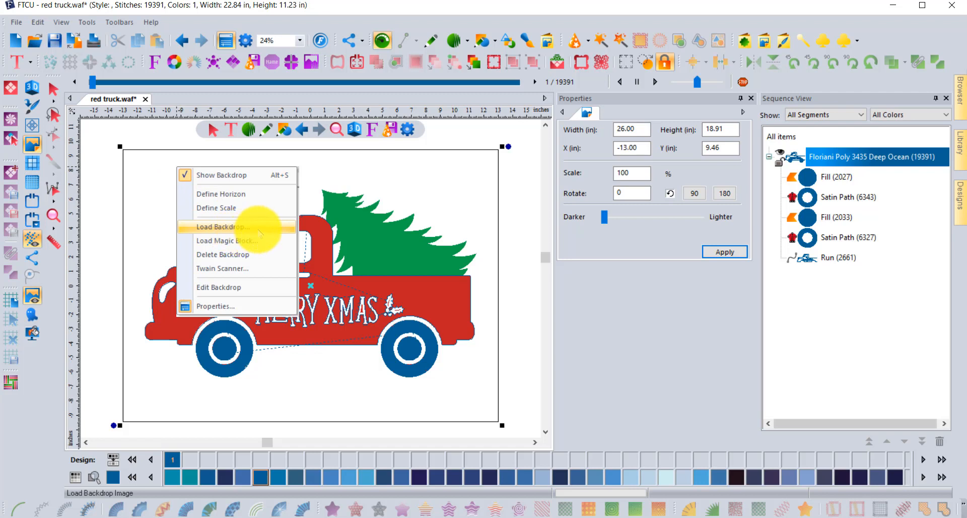
left_click(271, 258)
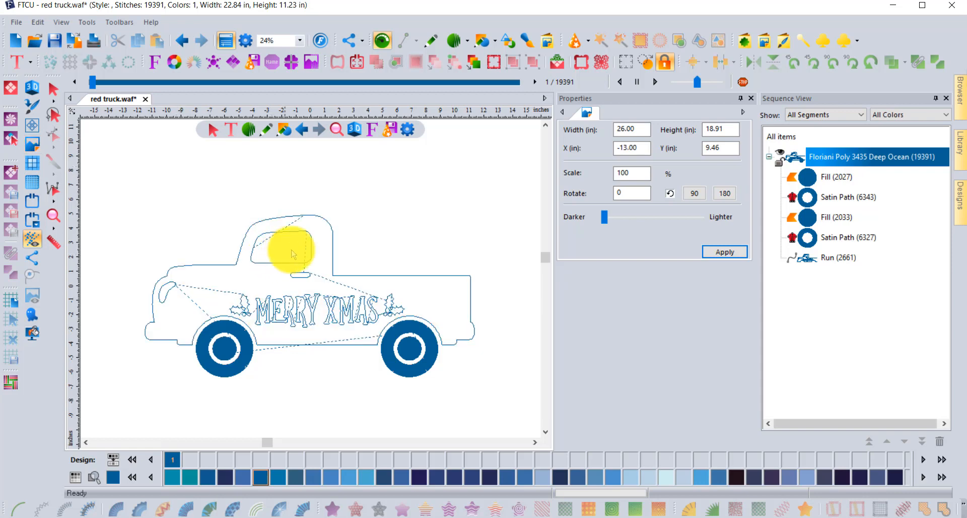
left_click(32, 88)
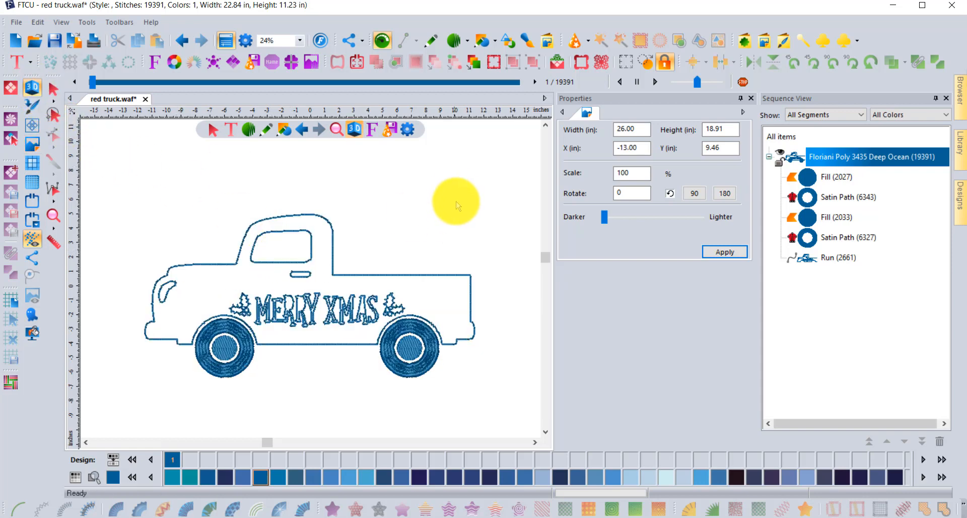